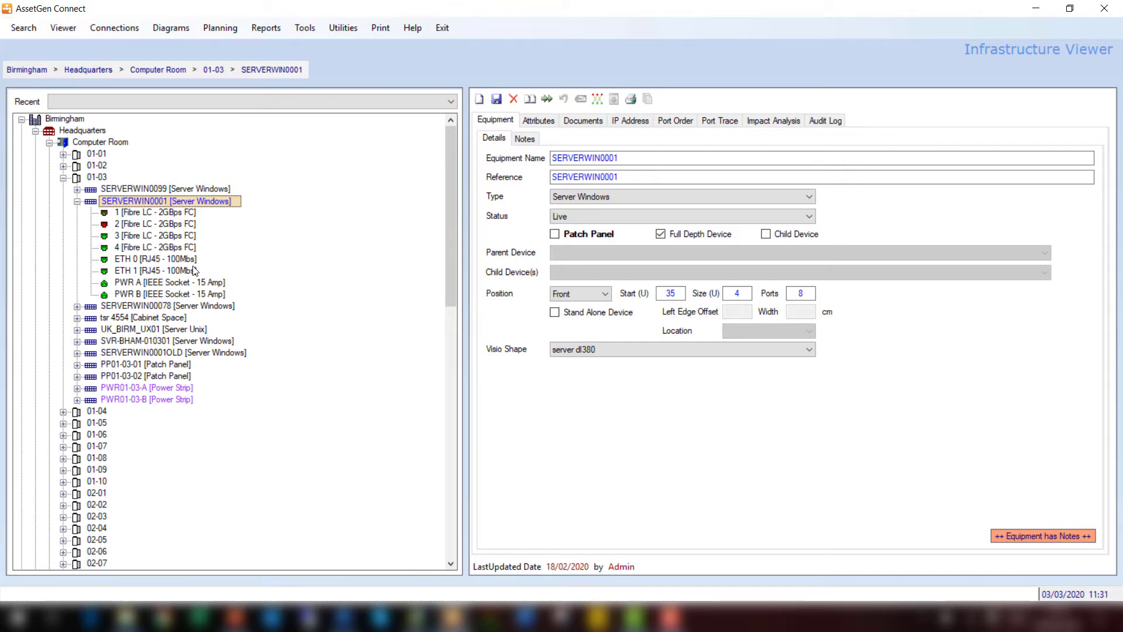
- Start a network topology drawing from SERVERWIN0001 with Birmingham as the end point
{"action": "right_click", "coordinate": [136, 202]}
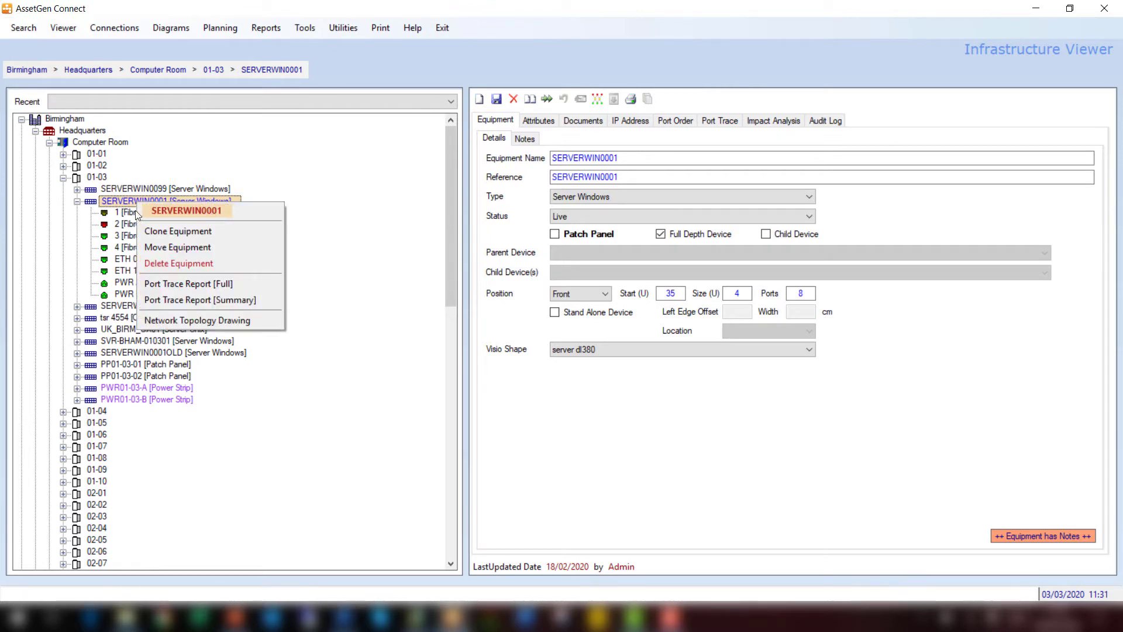
{"action": "left_click", "coordinate": [150, 320]}
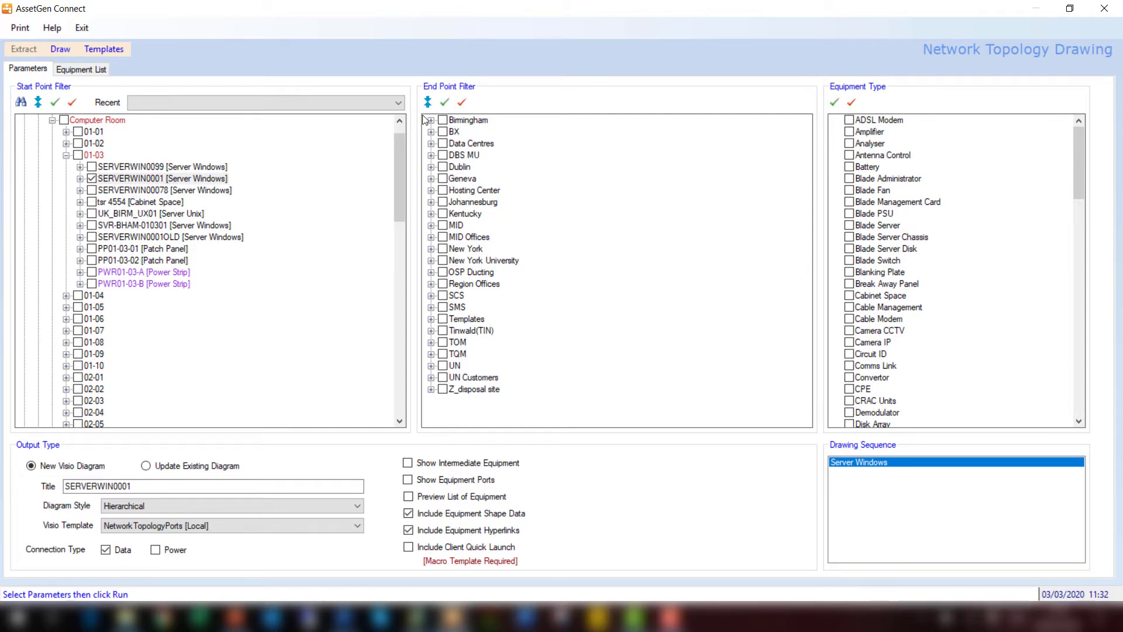
{"action": "left_click", "coordinate": [442, 120]}
- Include patch panels and switches, show intermediate equipment, and generate the Visio diagram
{"action": "left_click_drag", "start_coordinate": [1080, 182], "coordinate": [1083, 300]}
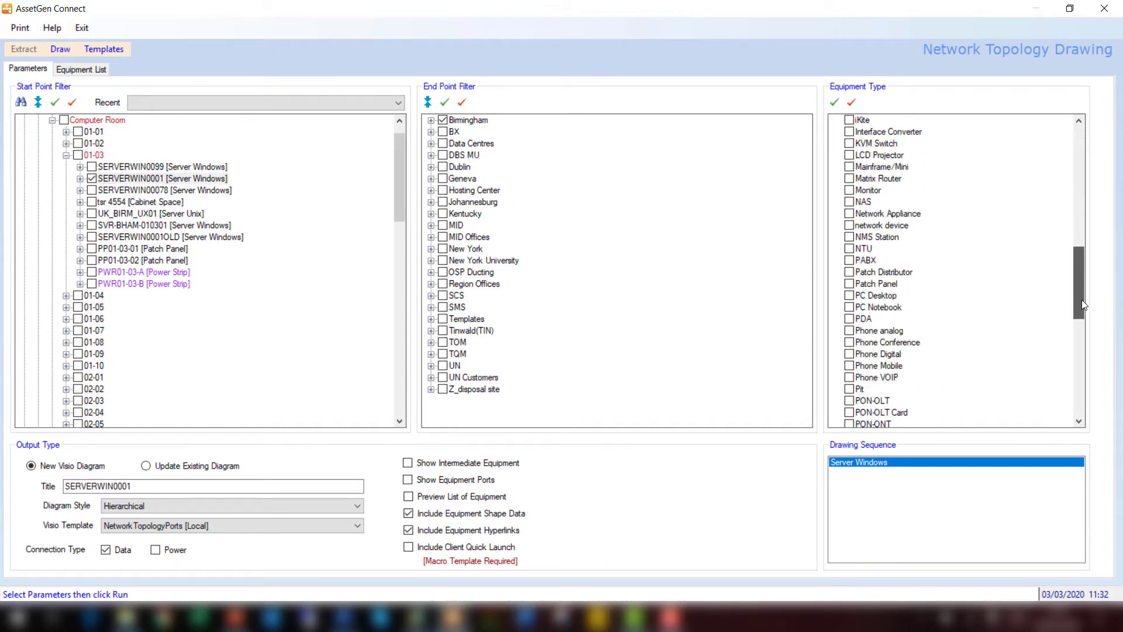
{"action": "left_click", "coordinate": [850, 285]}
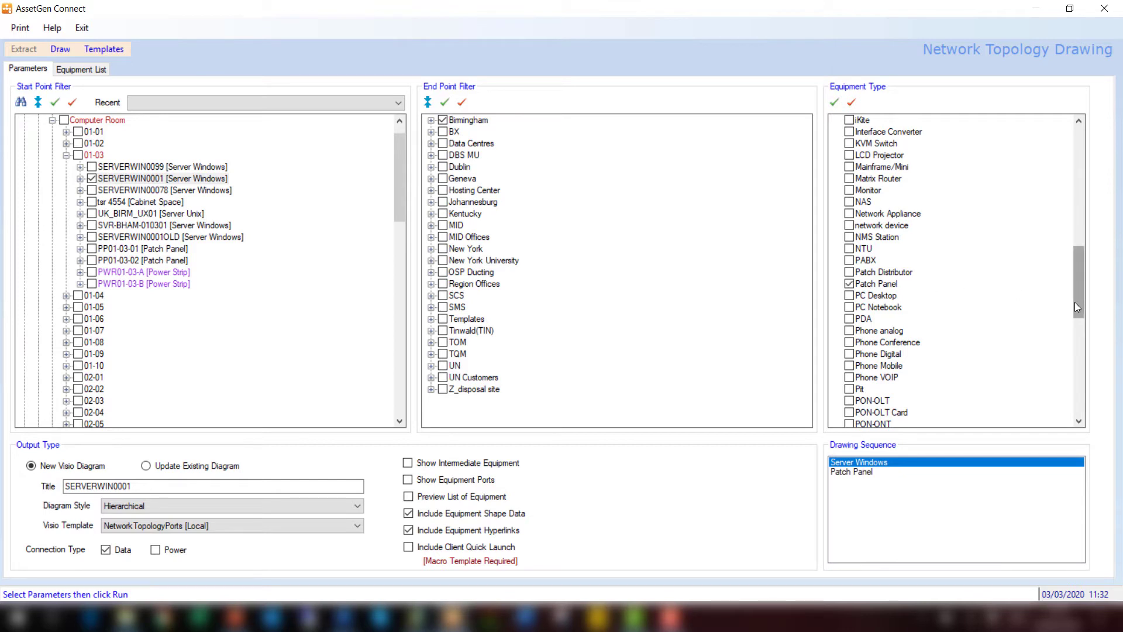
{"action": "left_click_drag", "start_coordinate": [1078, 304], "coordinate": [1083, 393]}
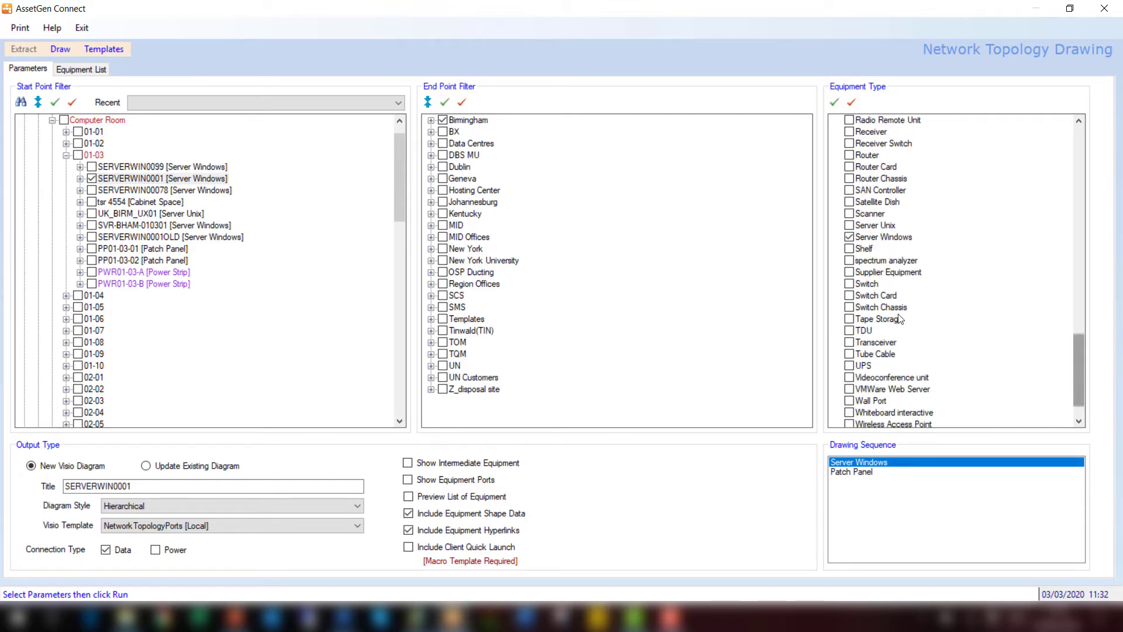
{"action": "left_click", "coordinate": [849, 284]}
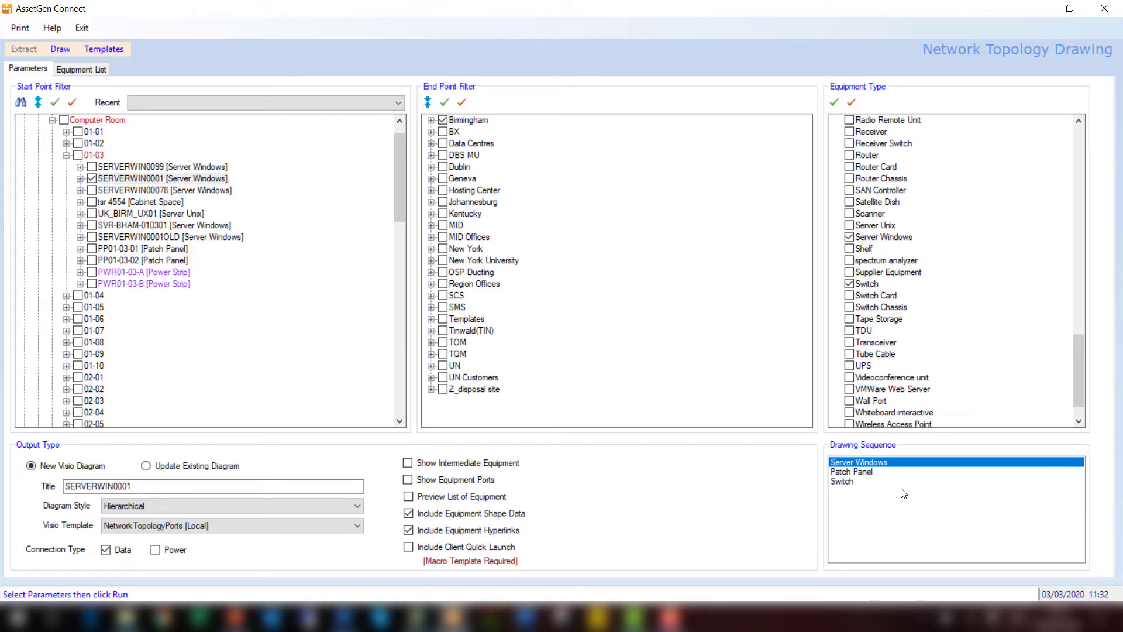
{"action": "left_click", "coordinate": [407, 463]}
{"action": "left_click", "coordinate": [61, 50]}
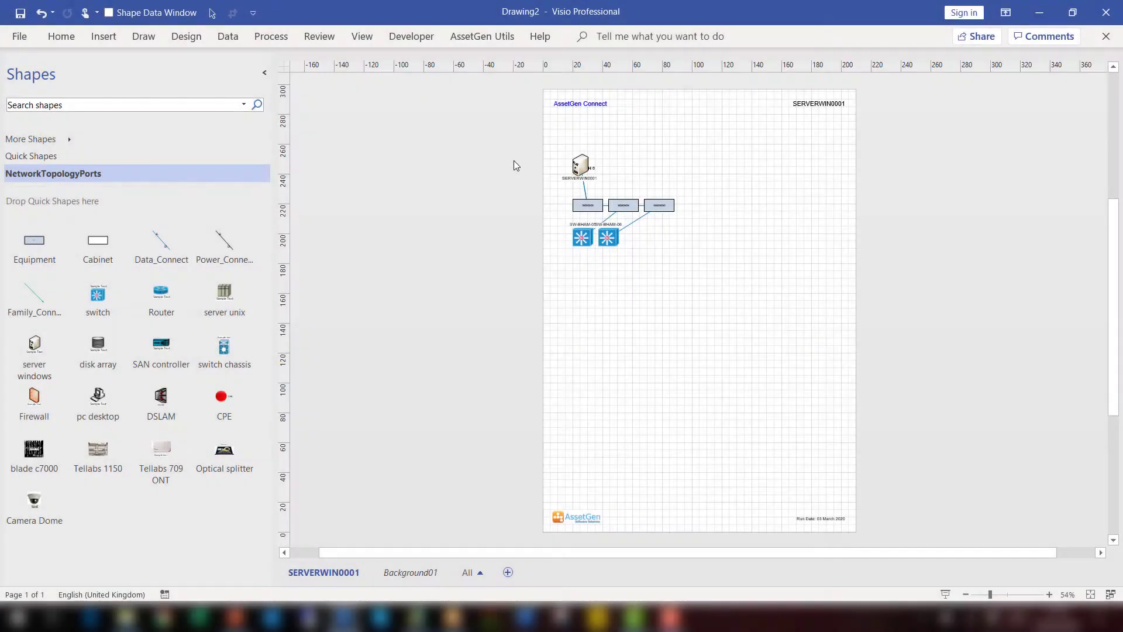
- Move SERVERWIN0001 higher and place patch panel PP01-03-01 directly beneath it
{"action": "scroll", "coordinate": [649, 199], "scroll_direction": "up", "scroll_amount": 3}
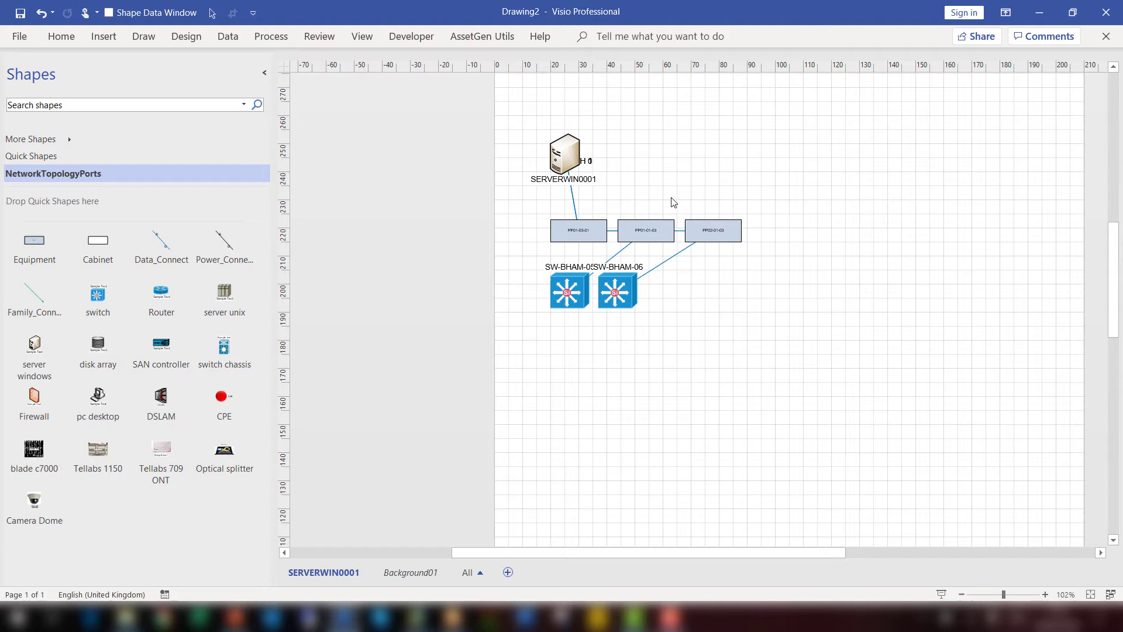
{"action": "left_click_drag", "start_coordinate": [570, 156], "coordinate": [598, 125]}
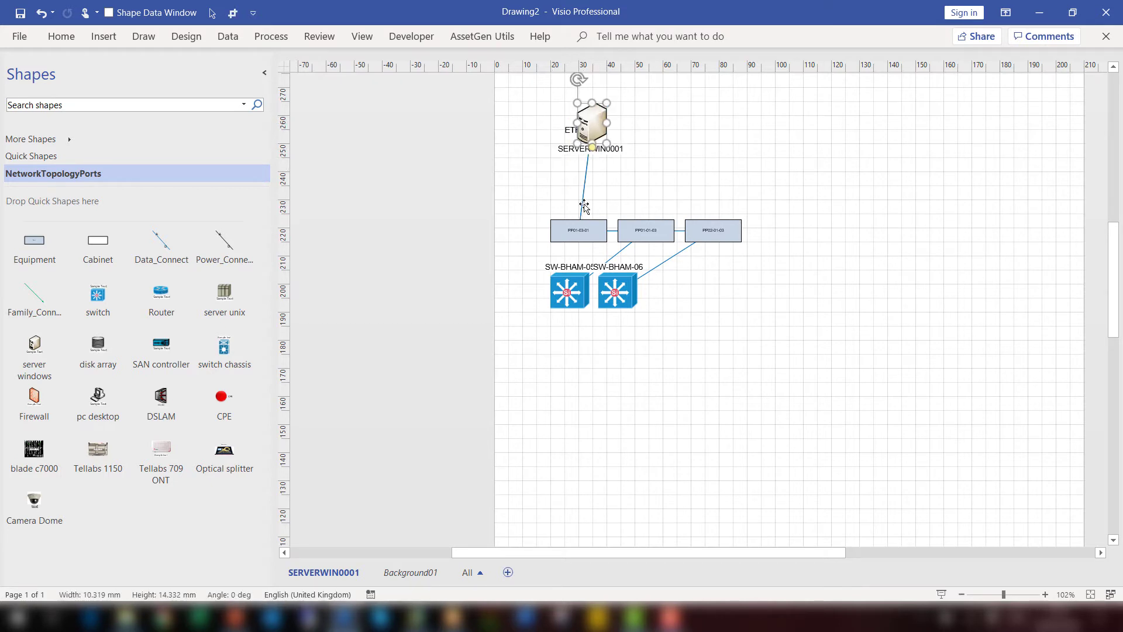
{"action": "left_click_drag", "start_coordinate": [578, 230], "coordinate": [597, 179]}
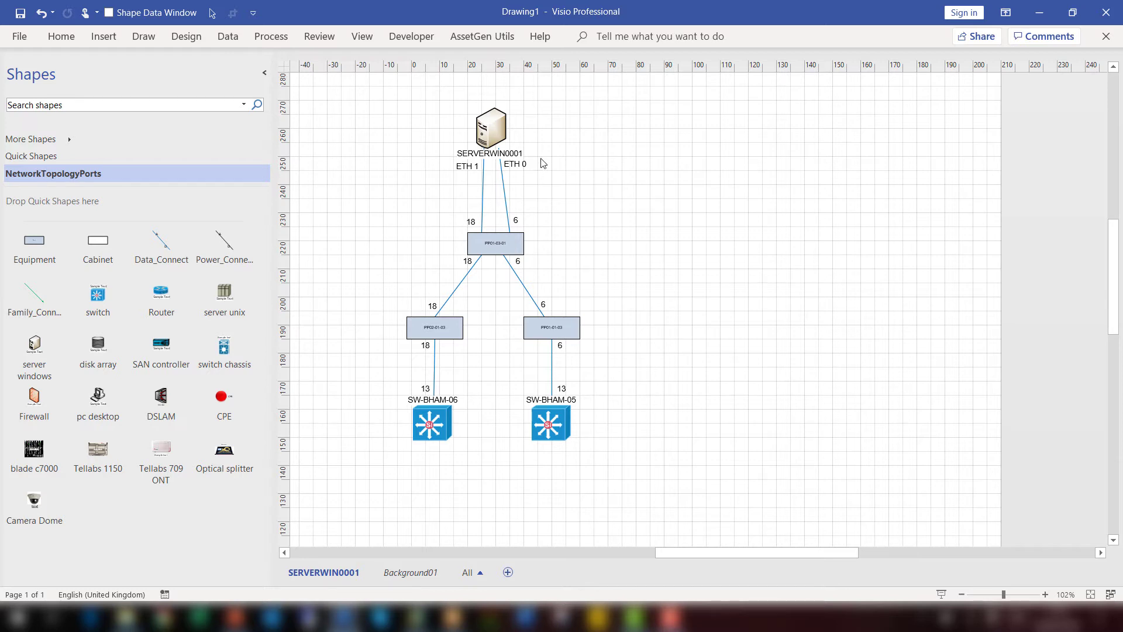
{"action": "left_click", "coordinate": [499, 139]}
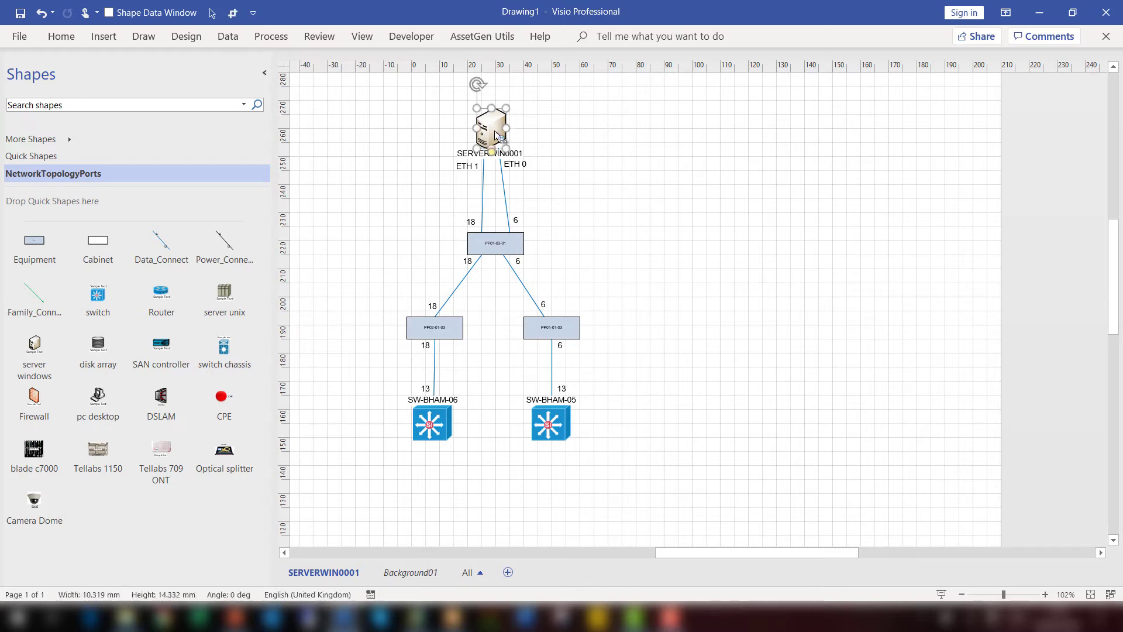
{"action": "left_click", "coordinate": [109, 13]}
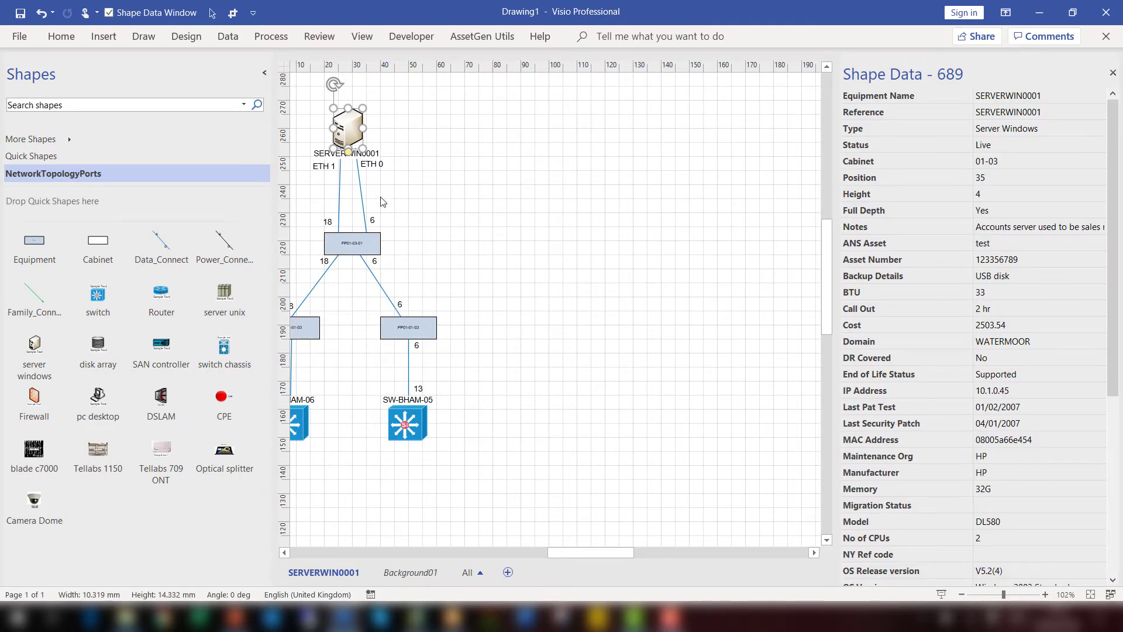
{"action": "left_click", "coordinate": [362, 193]}
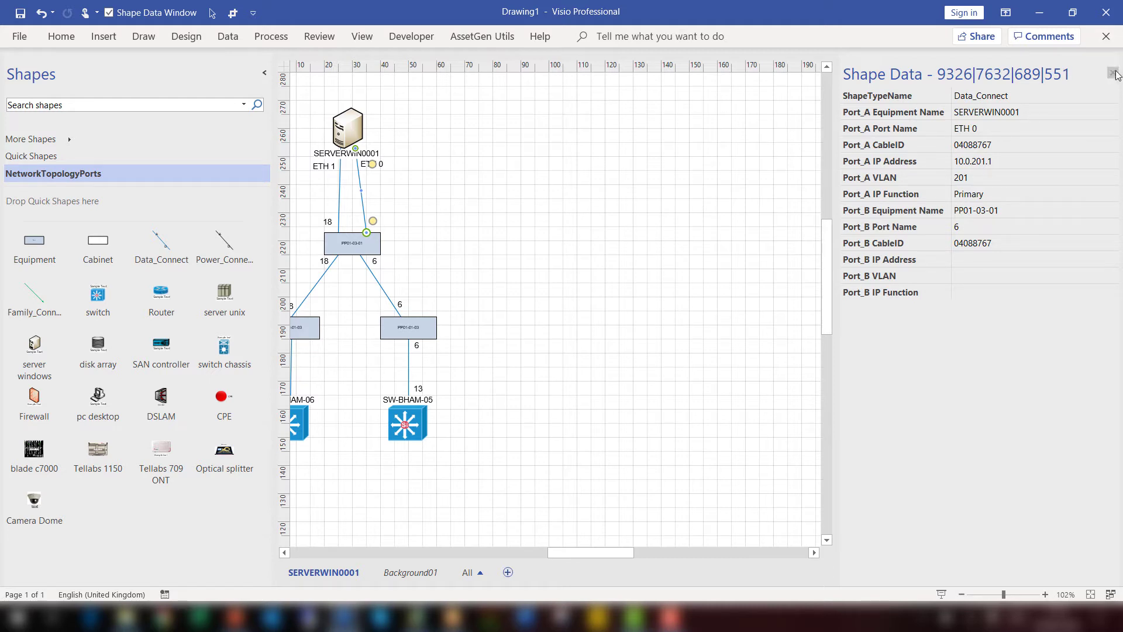
{"action": "left_click", "coordinate": [1115, 73]}
{"action": "left_click", "coordinate": [1115, 73]}
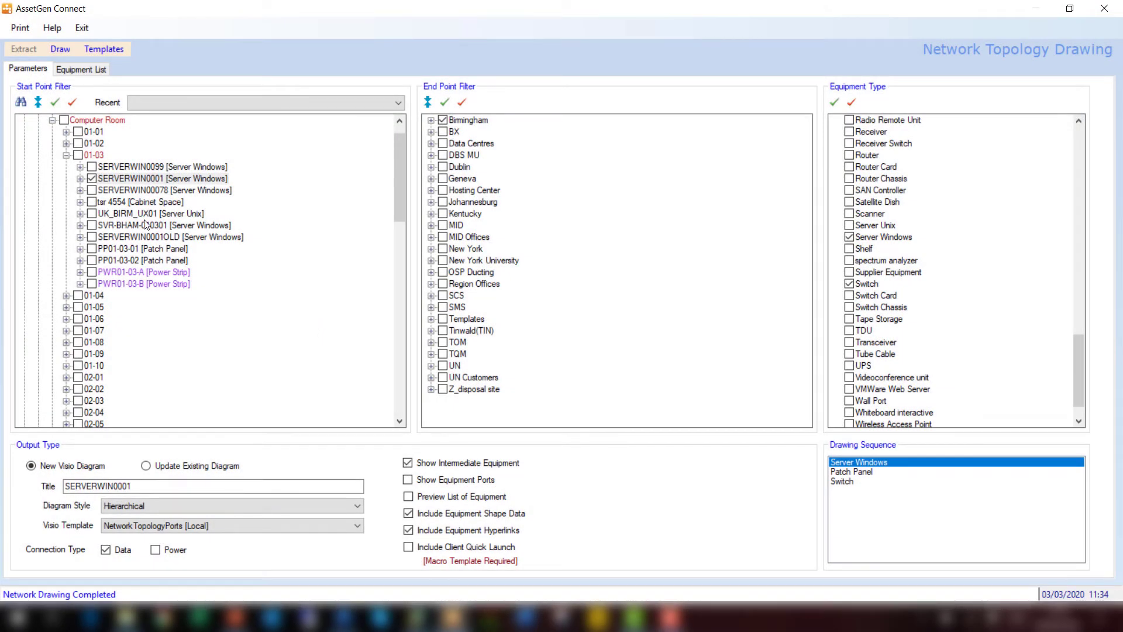
- Replace SERVERWIN0001 with the Computer Room as start point and end at Headquarters Computer Room
{"action": "left_click", "coordinate": [94, 179]}
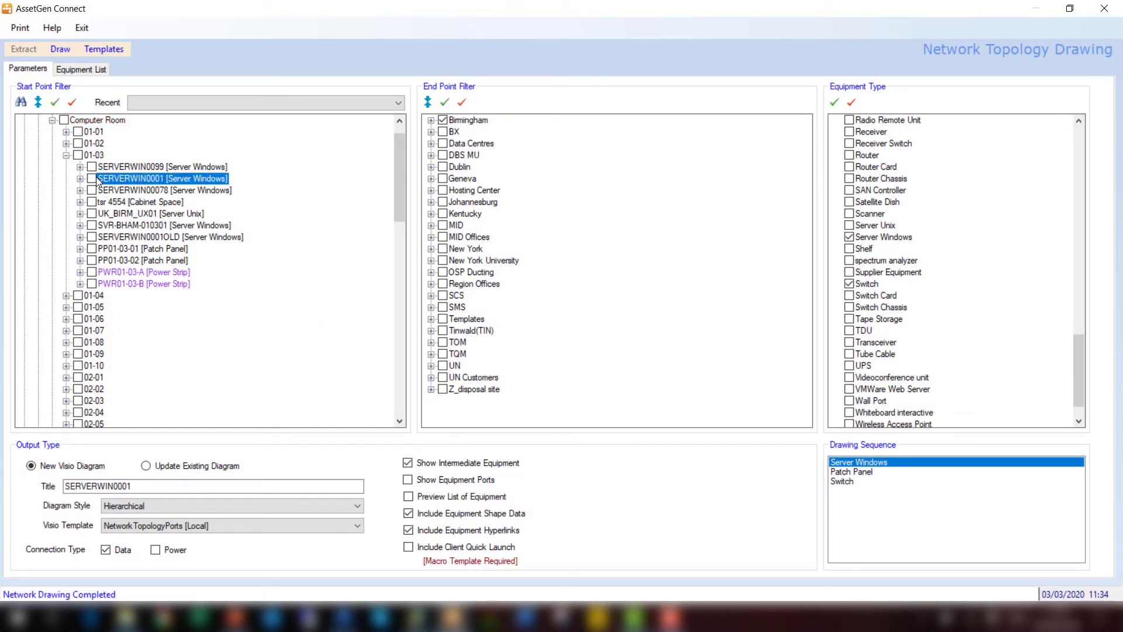
{"action": "left_click", "coordinate": [64, 120]}
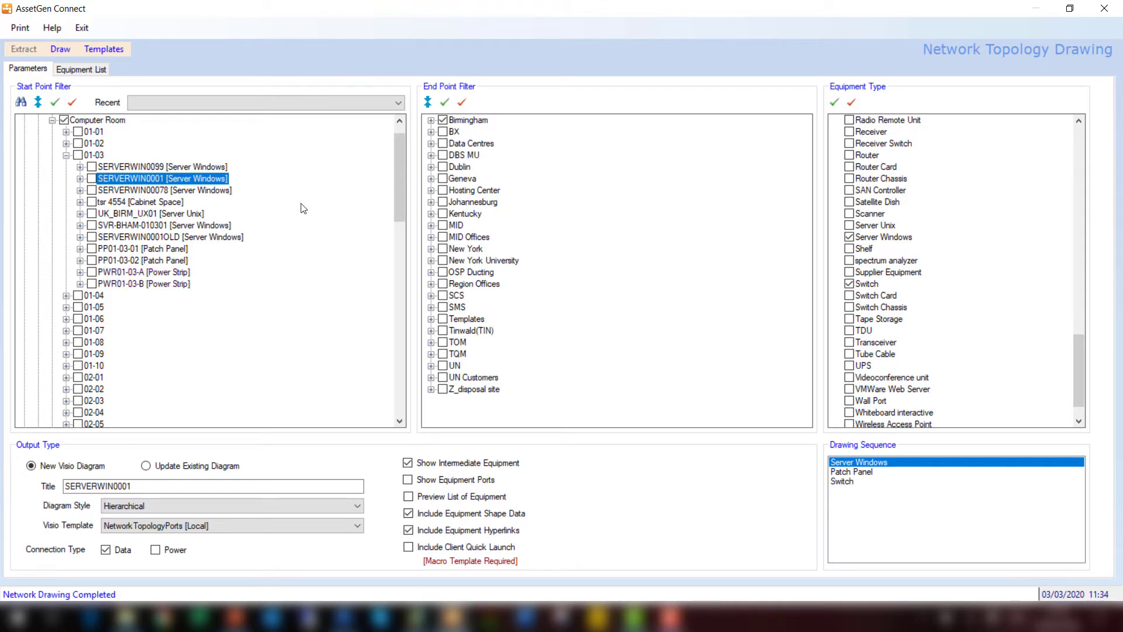
{"action": "left_click", "coordinate": [431, 120]}
{"action": "left_click", "coordinate": [445, 131]}
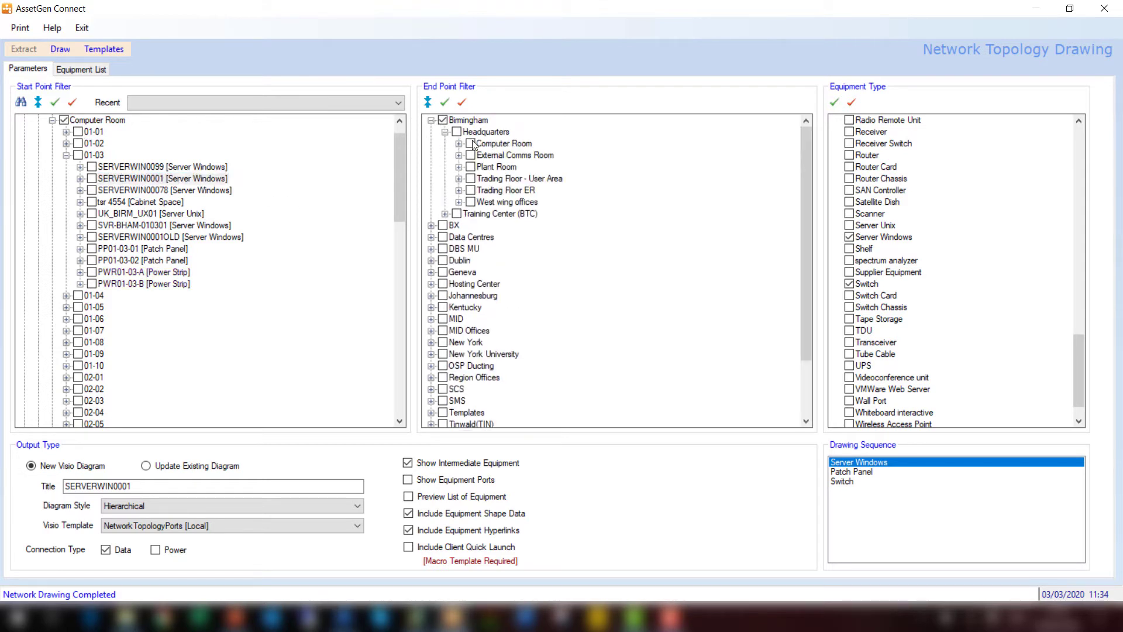
{"action": "left_click", "coordinate": [471, 144]}
- Limit equipment types to Switch Chassis, Switch and Router, without intermediate equipment
{"action": "left_click", "coordinate": [852, 103]}
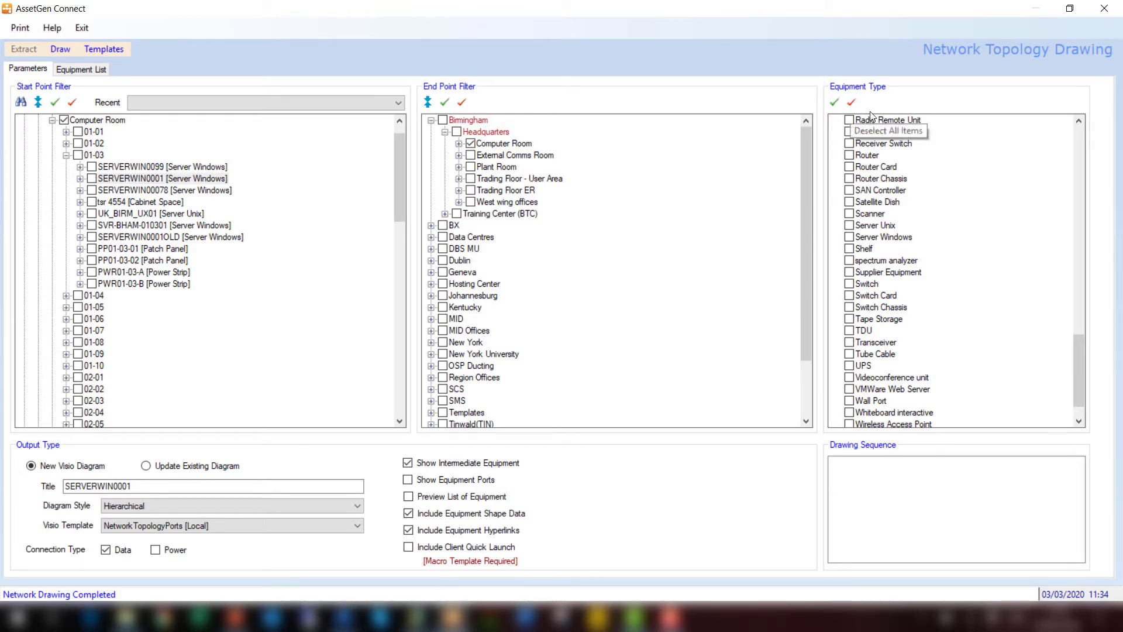
{"action": "left_click", "coordinate": [850, 308]}
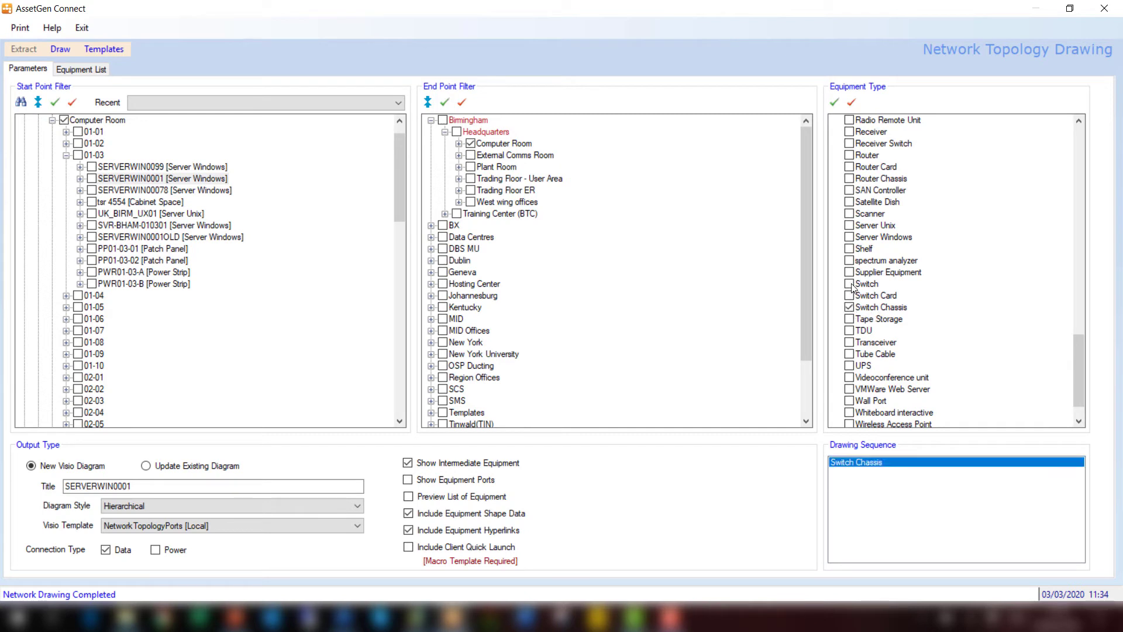
{"action": "left_click", "coordinate": [850, 285]}
{"action": "left_click", "coordinate": [850, 155]}
{"action": "left_click", "coordinate": [408, 465]}
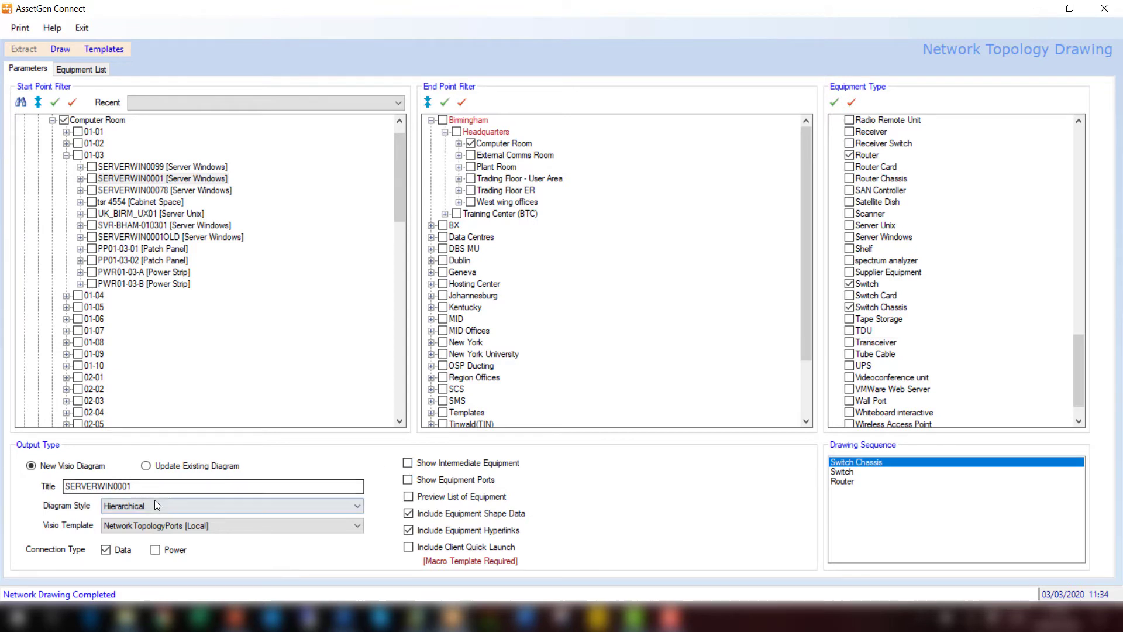
- Title the drawing 'LAN' and generate it in Visio
{"action": "double_click", "coordinate": [143, 488]}
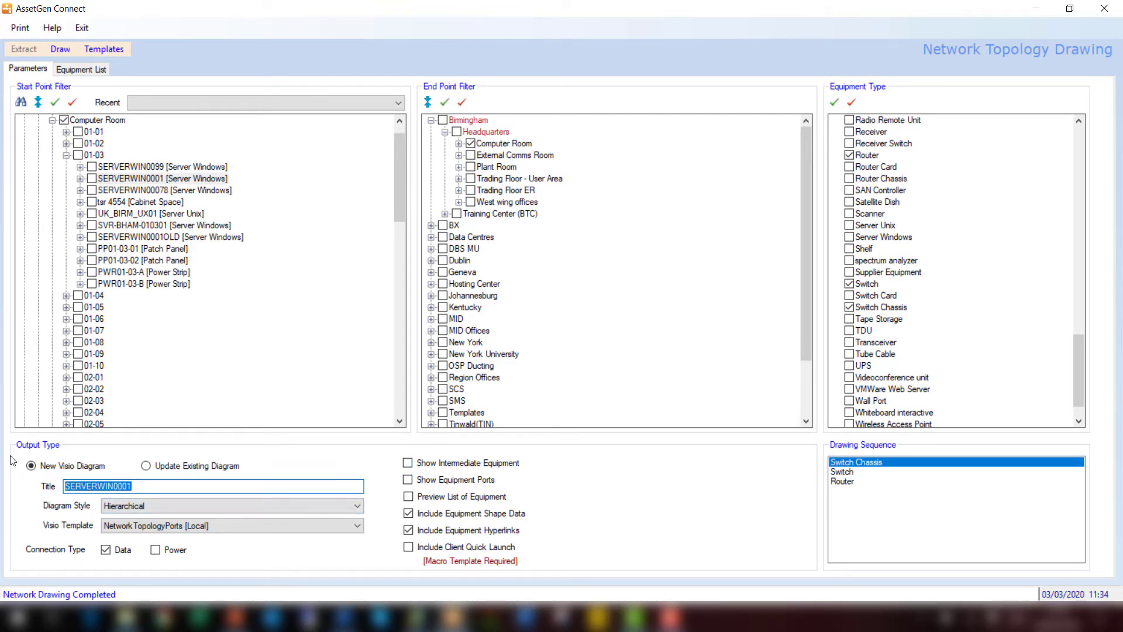
{"action": "type", "text": "LAN"}
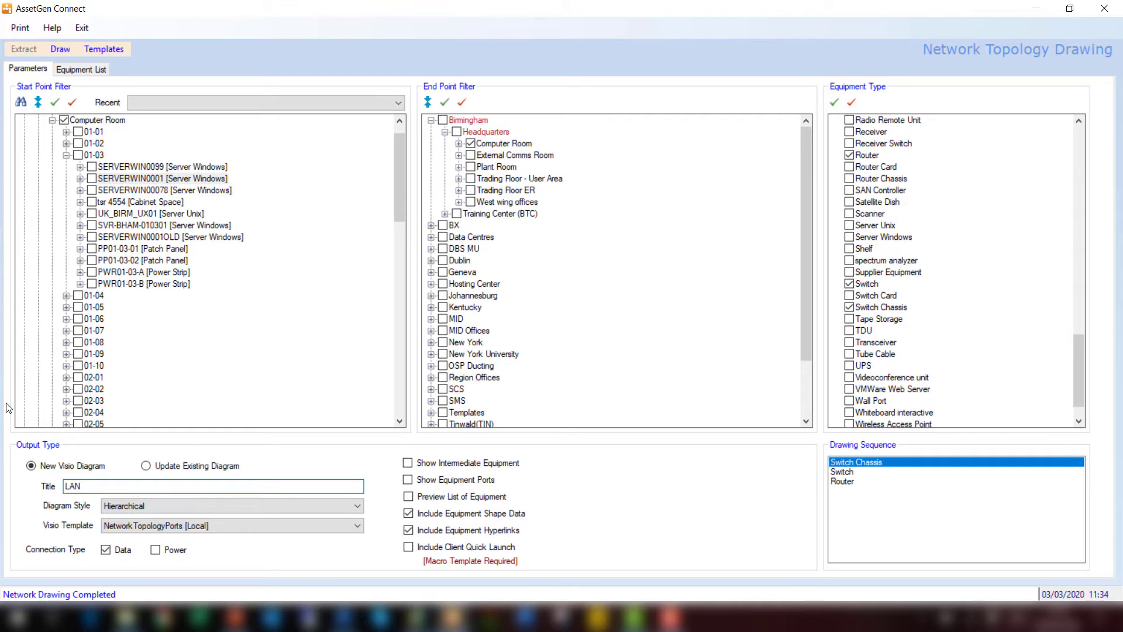
{"action": "left_click", "coordinate": [64, 48]}
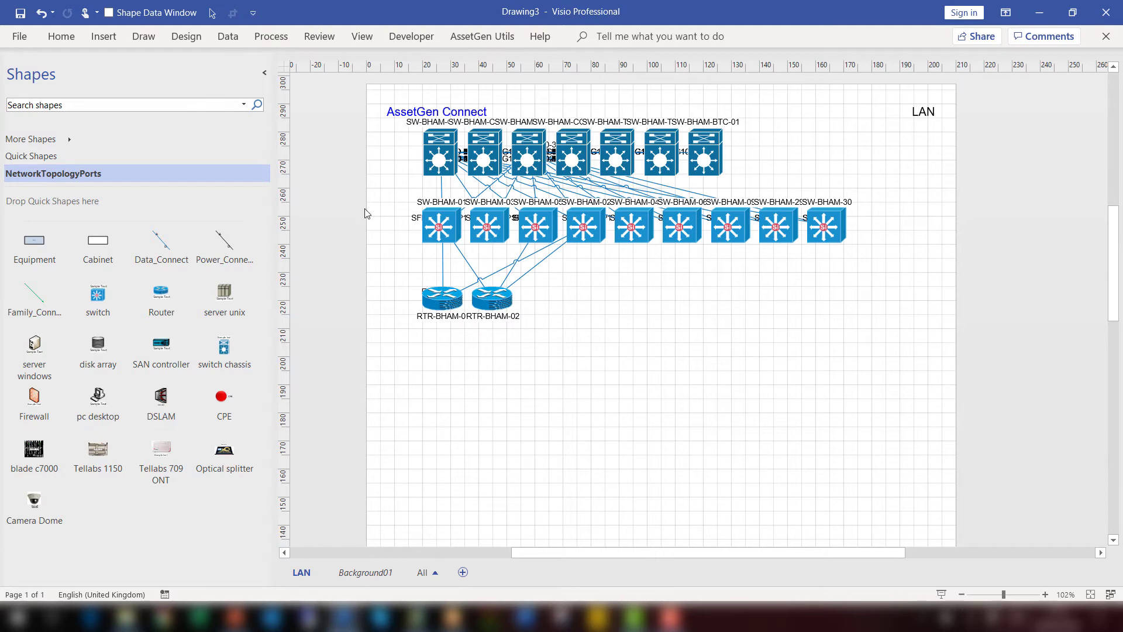
- Undo the last change, move the lower switch row and routers down, and drop CORE1/CORE2 between rows
{"action": "key", "text": "ctrl+z"}
{"action": "left_click_drag", "start_coordinate": [397, 198], "coordinate": [1021, 410]}
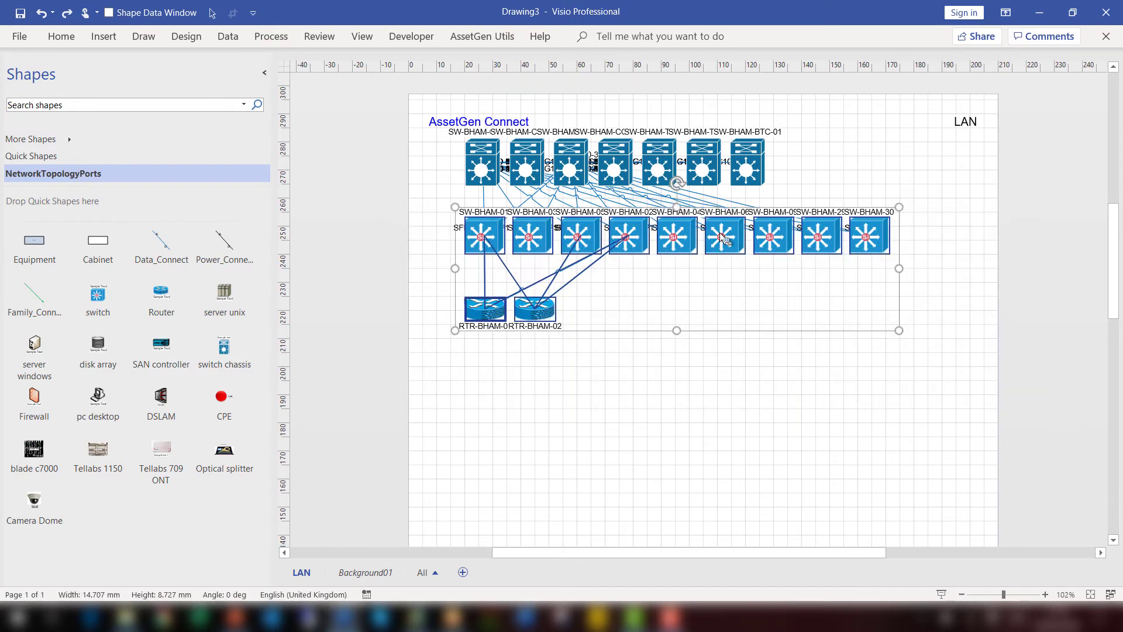
{"action": "left_click_drag", "start_coordinate": [727, 238], "coordinate": [732, 448]}
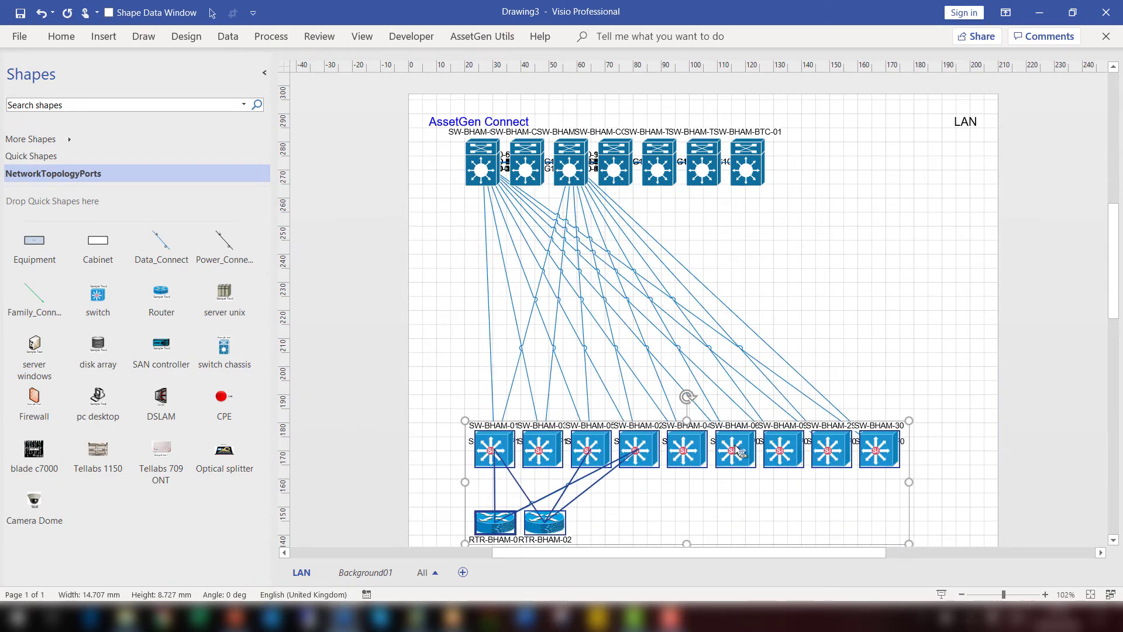
{"action": "left_click_drag", "start_coordinate": [571, 161], "coordinate": [718, 335]}
{"action": "left_click_drag", "start_coordinate": [482, 163], "coordinate": [597, 332]}
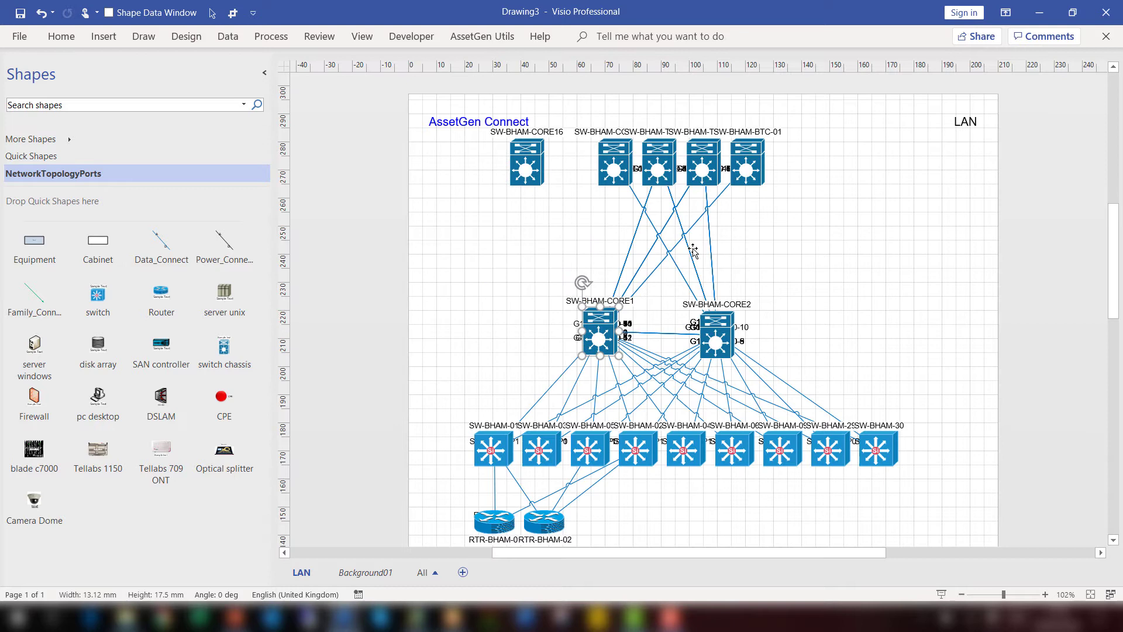
- Place BTC-01 left of CORE1, COREmom right of CORE2, Trade01/Trade02 above, then select the six switches
{"action": "left_click_drag", "start_coordinate": [744, 178], "coordinate": [569, 290]}
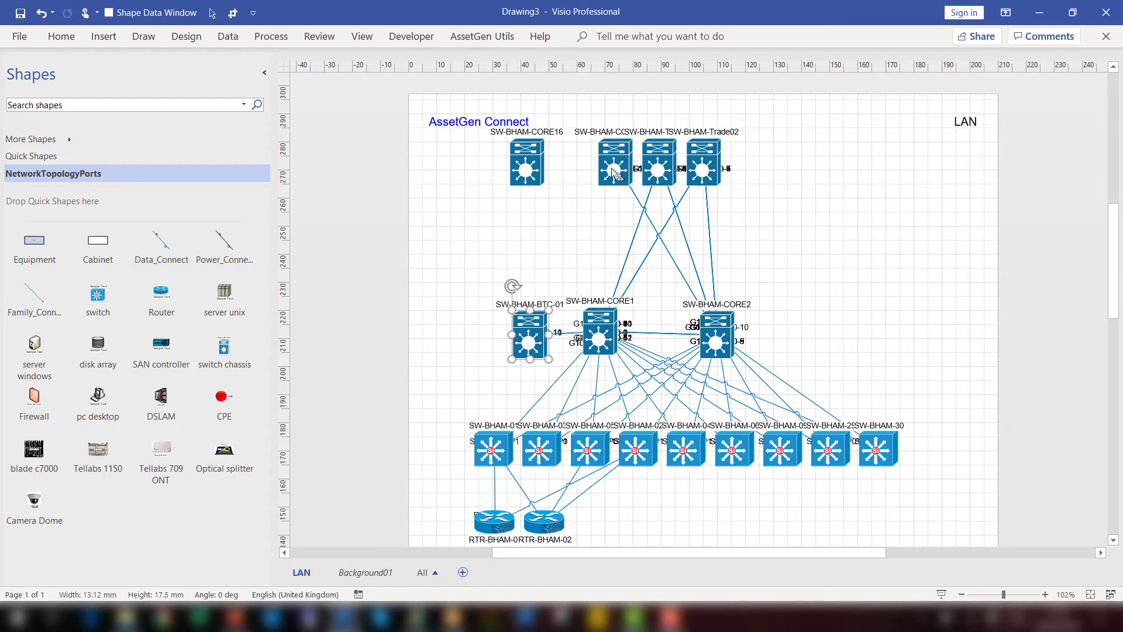
{"action": "left_click_drag", "start_coordinate": [618, 173], "coordinate": [822, 361]}
{"action": "left_click_drag", "start_coordinate": [699, 158], "coordinate": [713, 231]}
{"action": "left_click_drag", "start_coordinate": [664, 170], "coordinate": [609, 248]}
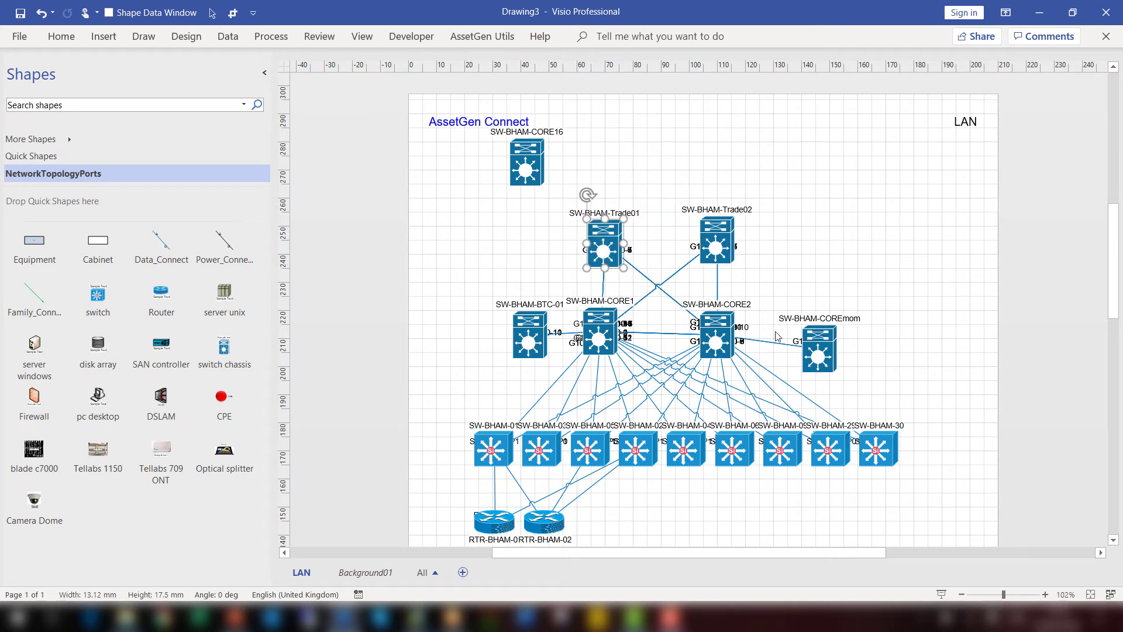
{"action": "left_click_drag", "start_coordinate": [810, 348], "coordinate": [824, 338]}
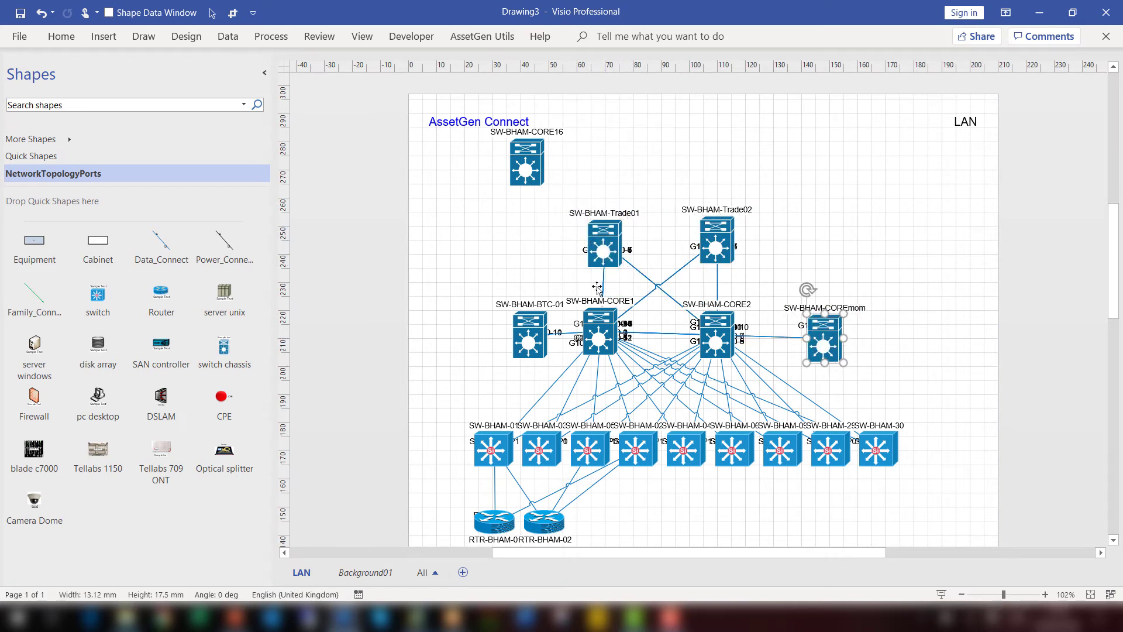
{"action": "left_click_drag", "start_coordinate": [373, 174], "coordinate": [948, 404]}
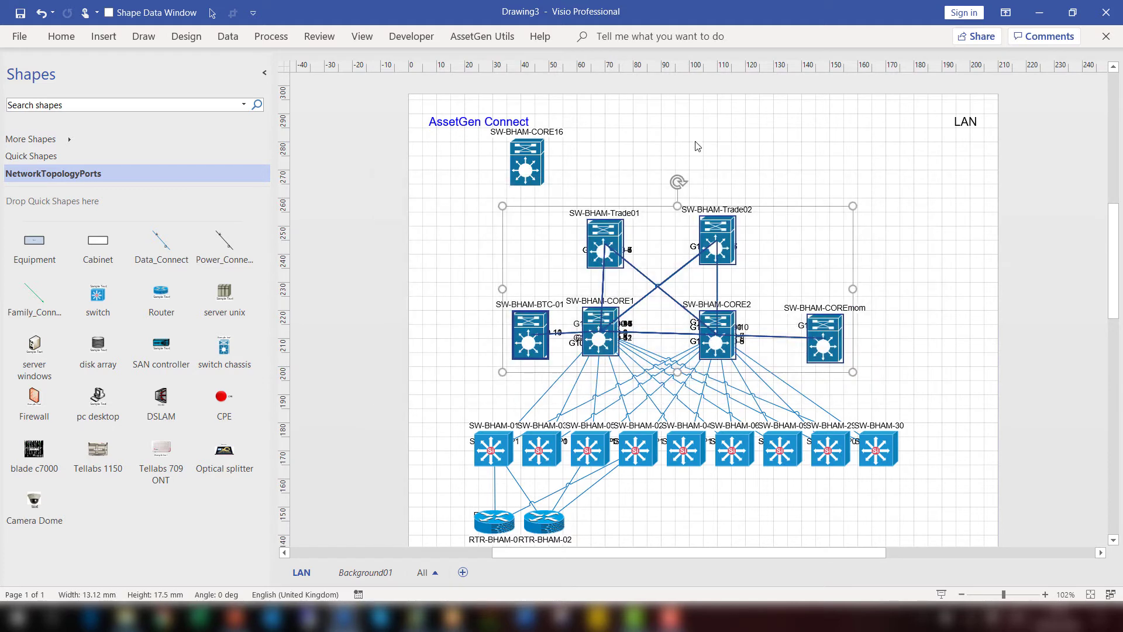
- Apply AssetGen Utils Layout Connections to the six selected switches' links
{"action": "left_click", "coordinate": [483, 36]}
{"action": "left_click", "coordinate": [551, 59]}
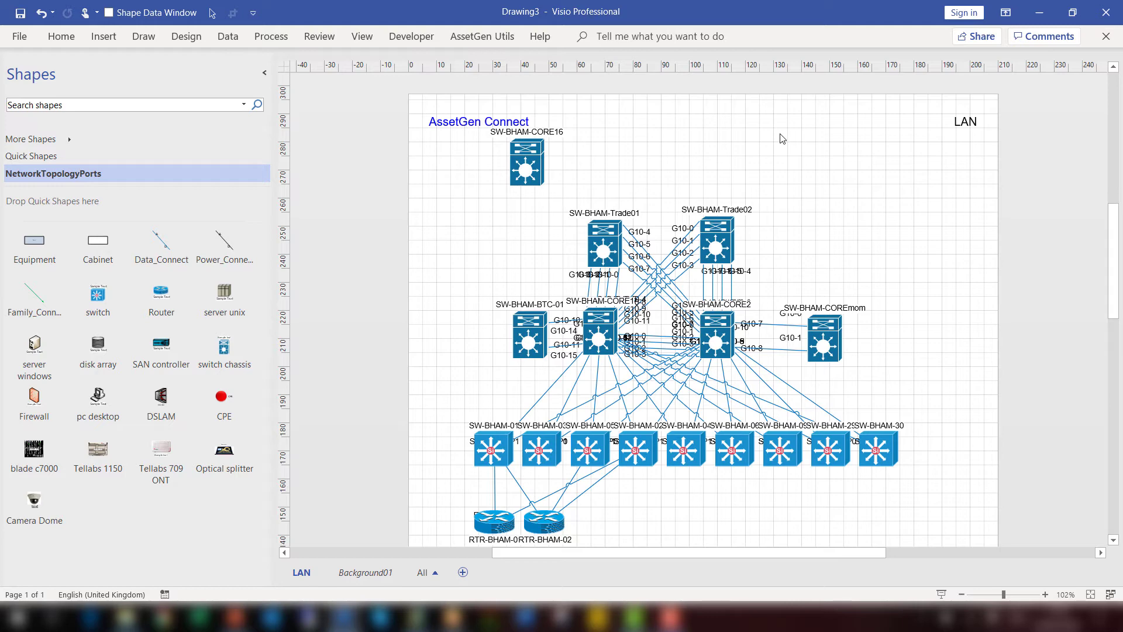
- Hide every port label, then re-show ports on both SW-BHAM-CORE2–COREmom connectors and deselect
{"action": "right_click", "coordinate": [671, 260]}
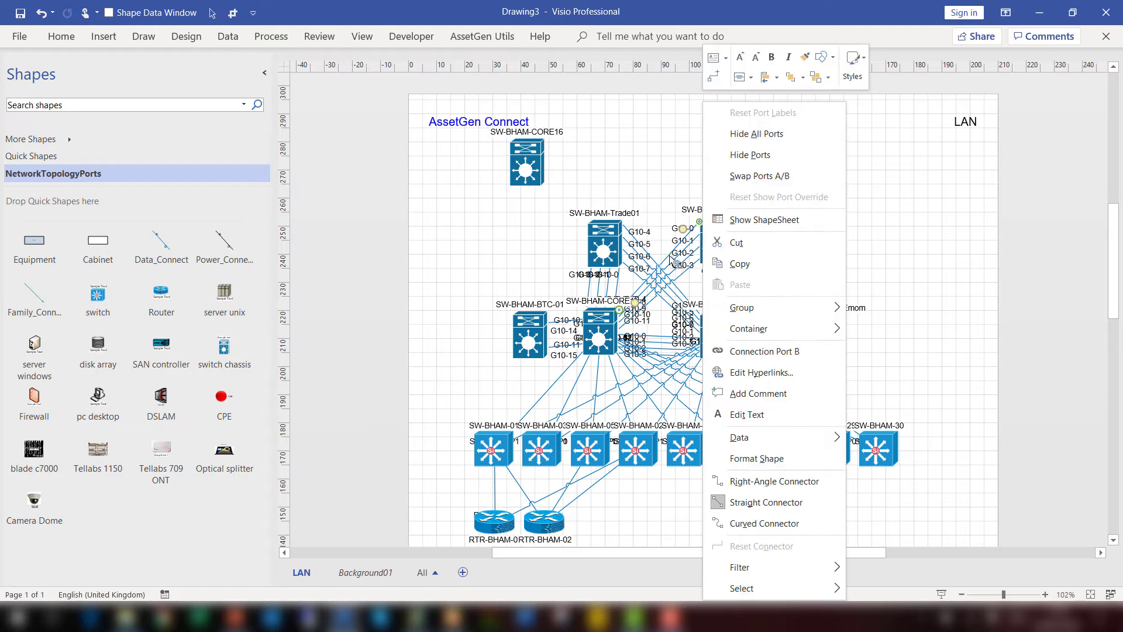
{"action": "left_click", "coordinate": [741, 143]}
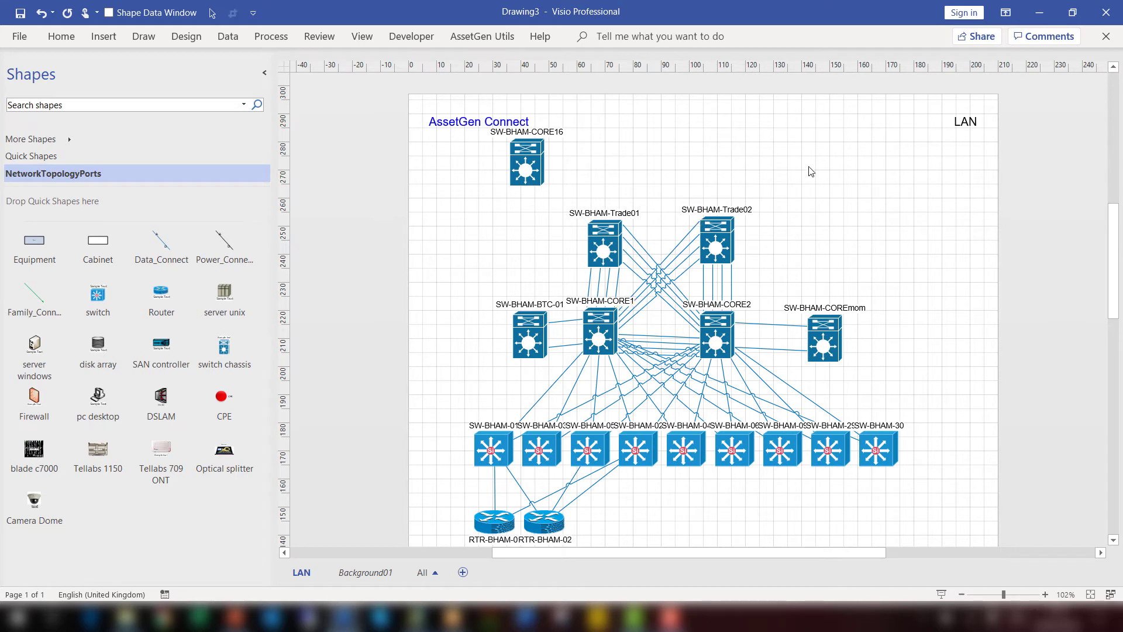
{"action": "right_click", "coordinate": [783, 329]}
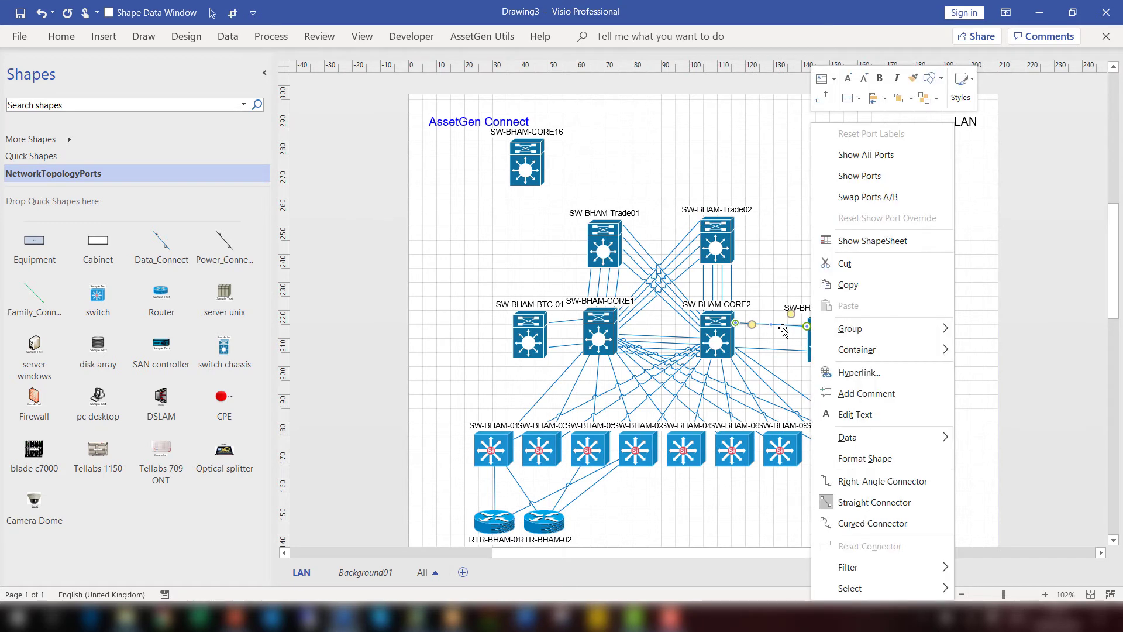
{"action": "left_click", "coordinate": [860, 176]}
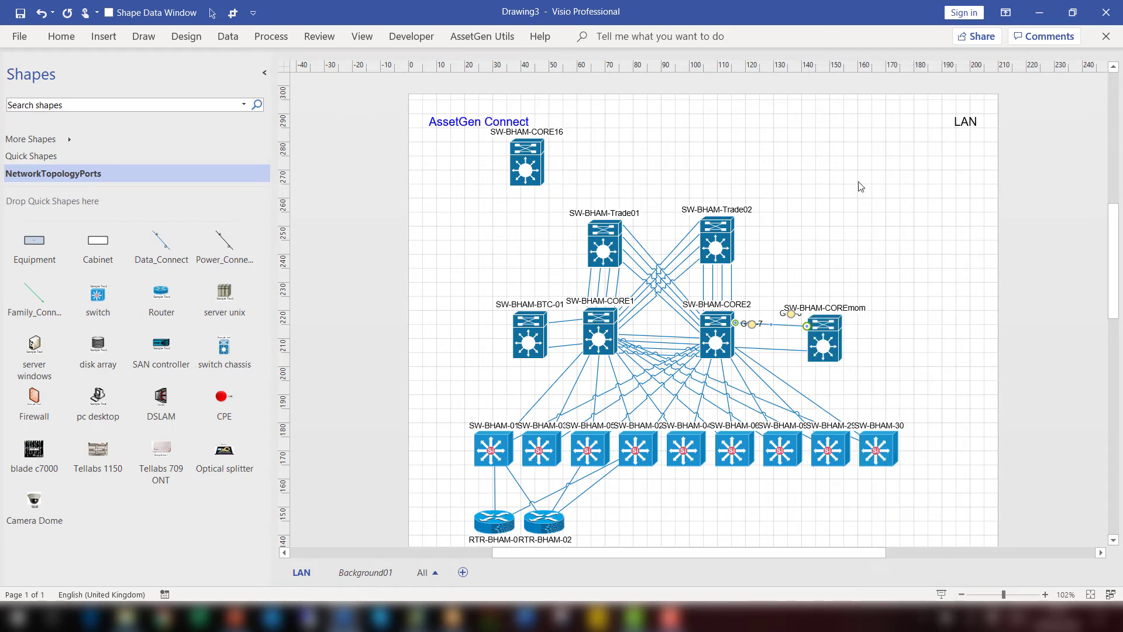
{"action": "right_click", "coordinate": [782, 350]}
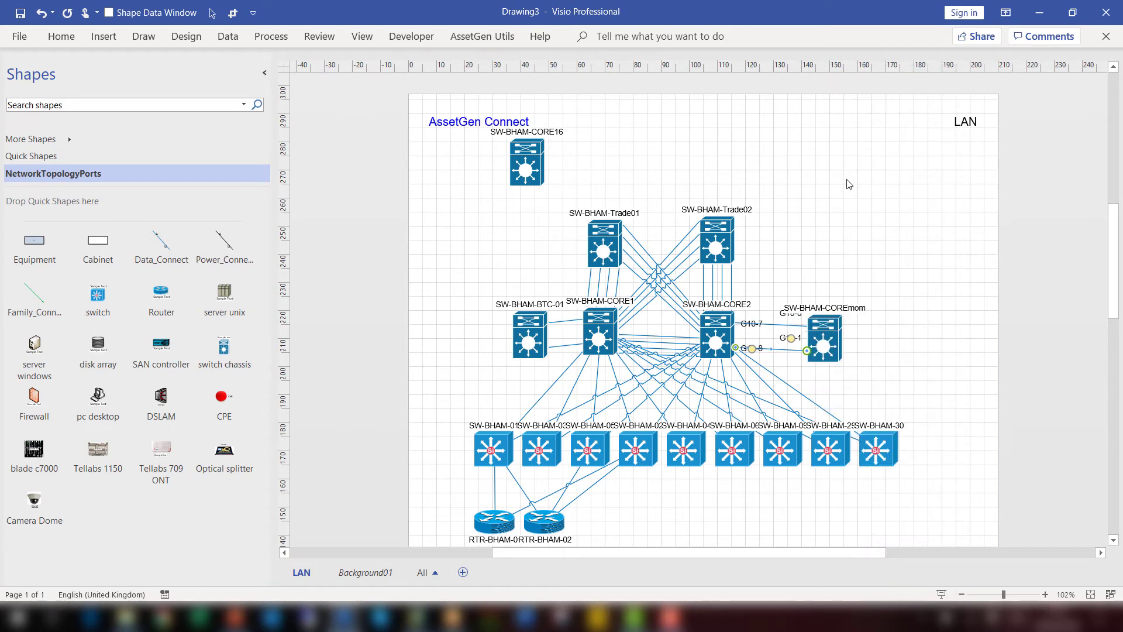
{"action": "left_click", "coordinate": [848, 177]}
{"action": "left_click", "coordinate": [804, 262]}
- Open SW-BHAM-06's Equipment Details in the web viewer and view its Port Trace tab
{"action": "right_click", "coordinate": [733, 460]}
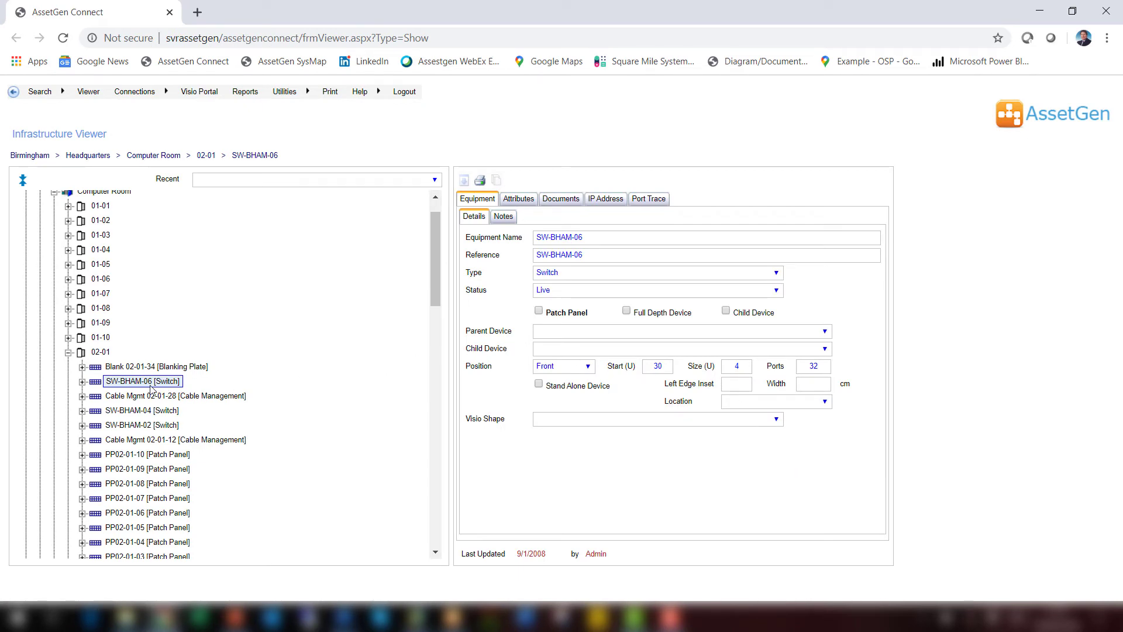
{"action": "left_click", "coordinate": [657, 200]}
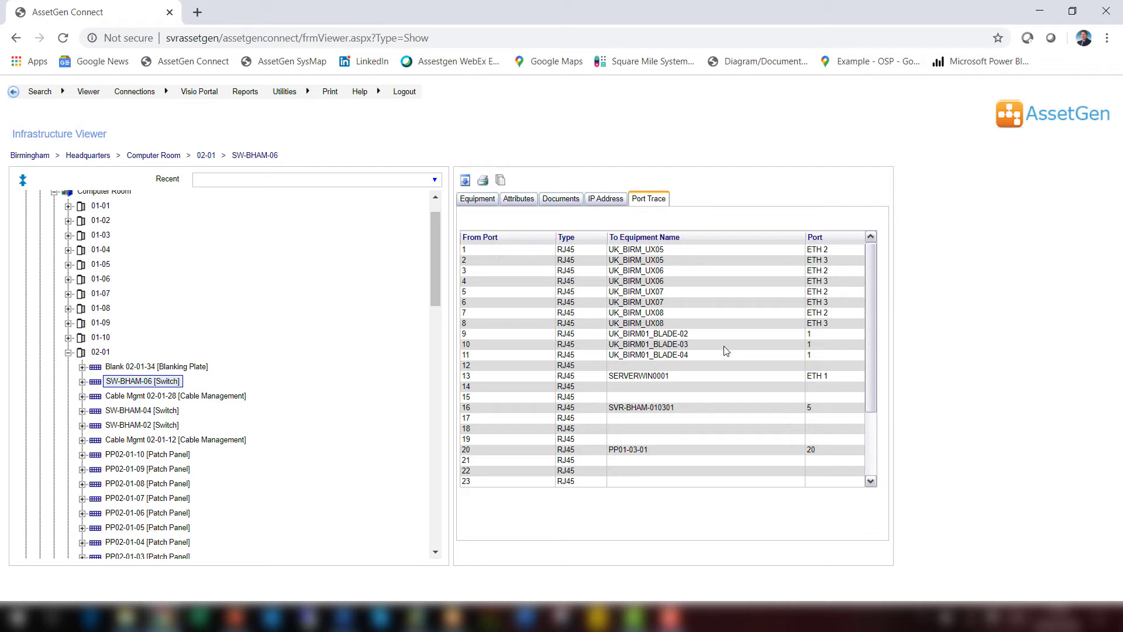
- Navigate from the Diagram/Document portal through Hardware Infrastructure to the Birmingham Network Diagram
{"action": "left_click", "coordinate": [764, 63]}
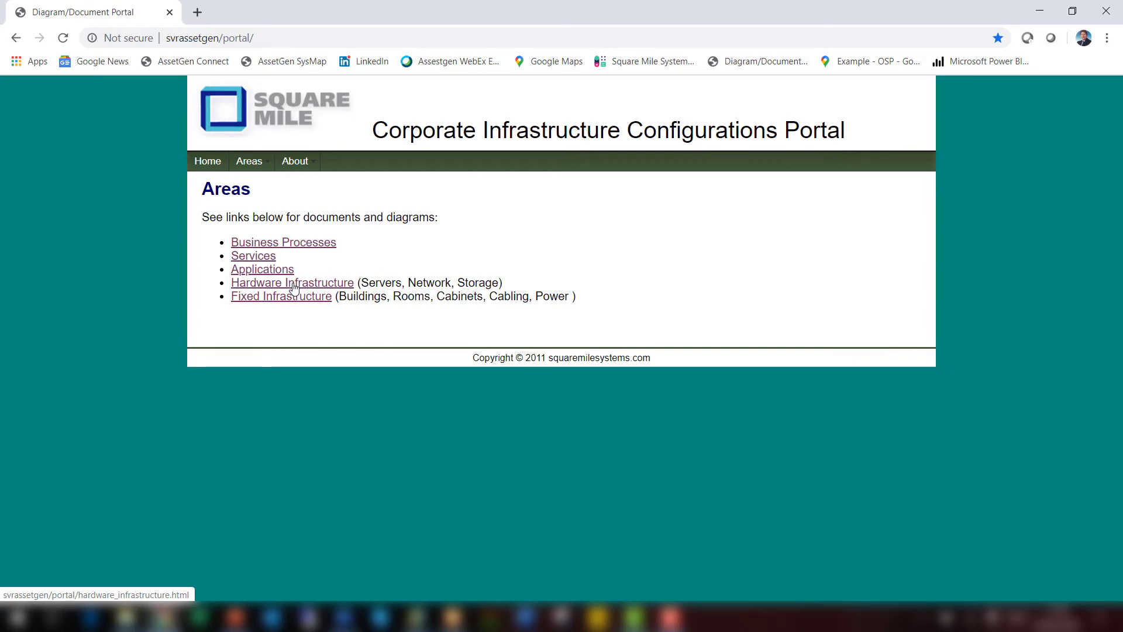
{"action": "left_click", "coordinate": [295, 287]}
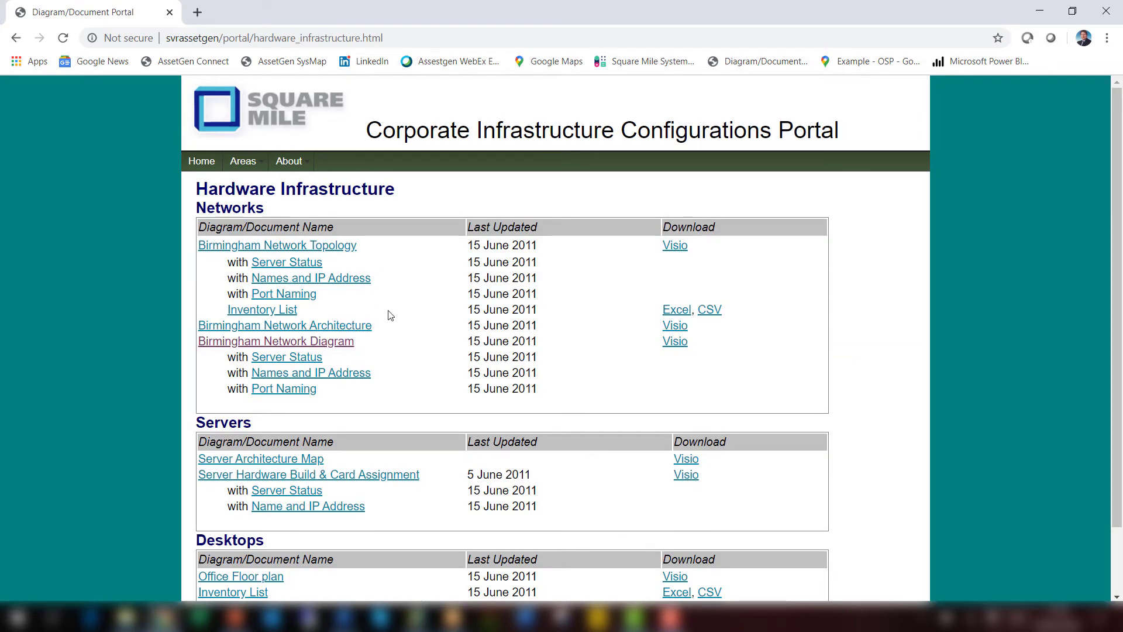
{"action": "left_click", "coordinate": [295, 346]}
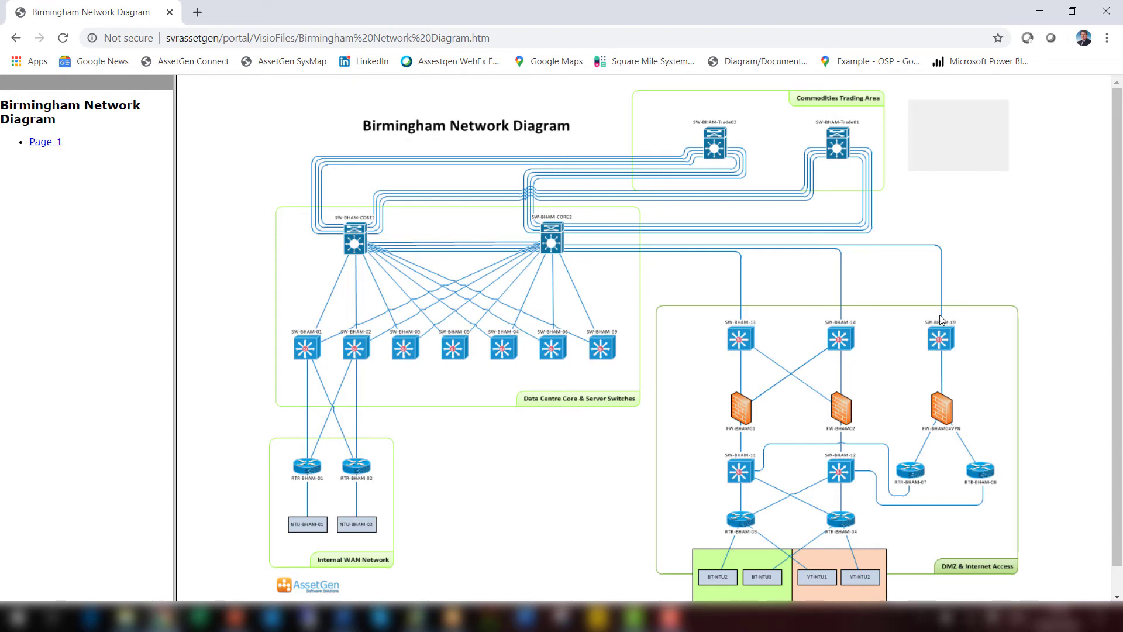
- View firewall FW-BHAM04VPN's ports and port trace, then go back to desktop AssetGen Connect
{"action": "left_click", "coordinate": [944, 412]}
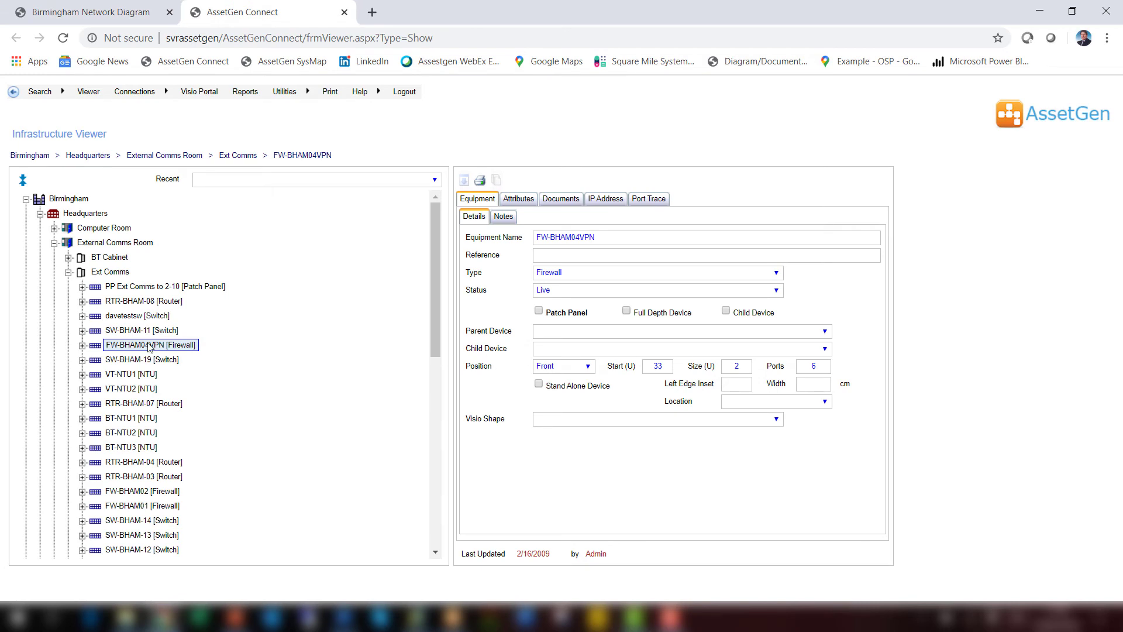
{"action": "left_click", "coordinate": [82, 346]}
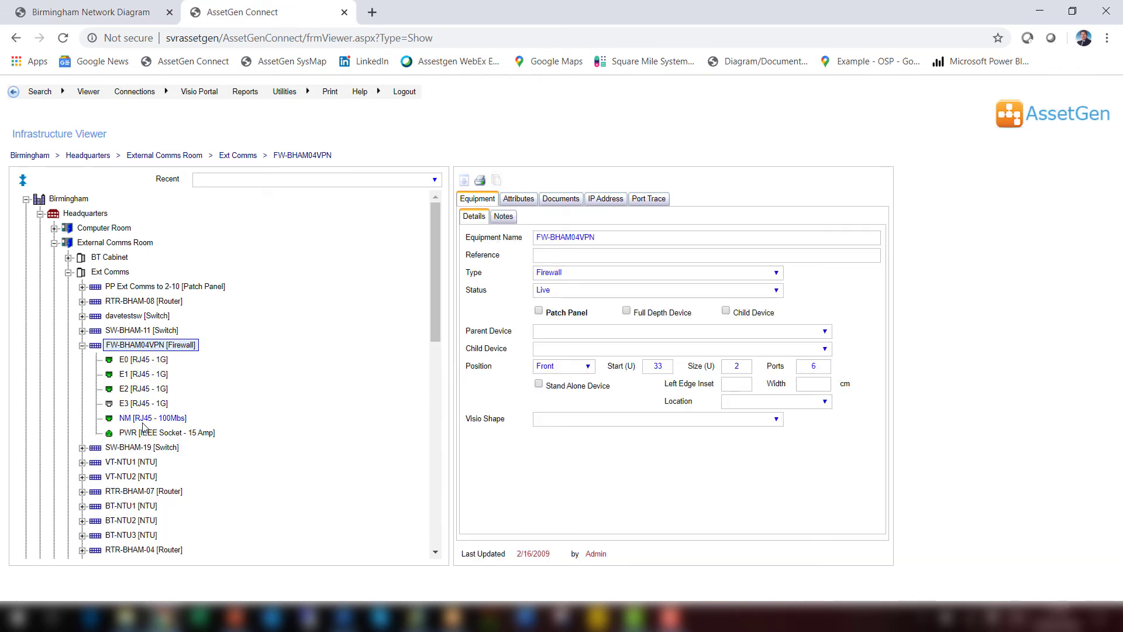
{"action": "left_click", "coordinate": [665, 205]}
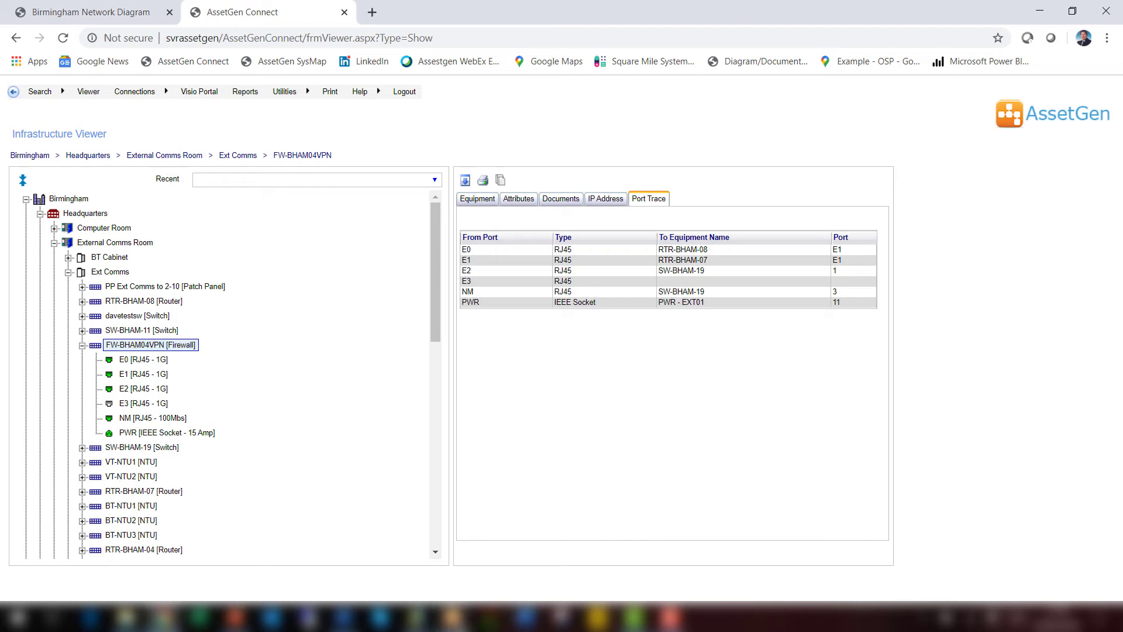
{"action": "left_click", "coordinate": [461, 625]}
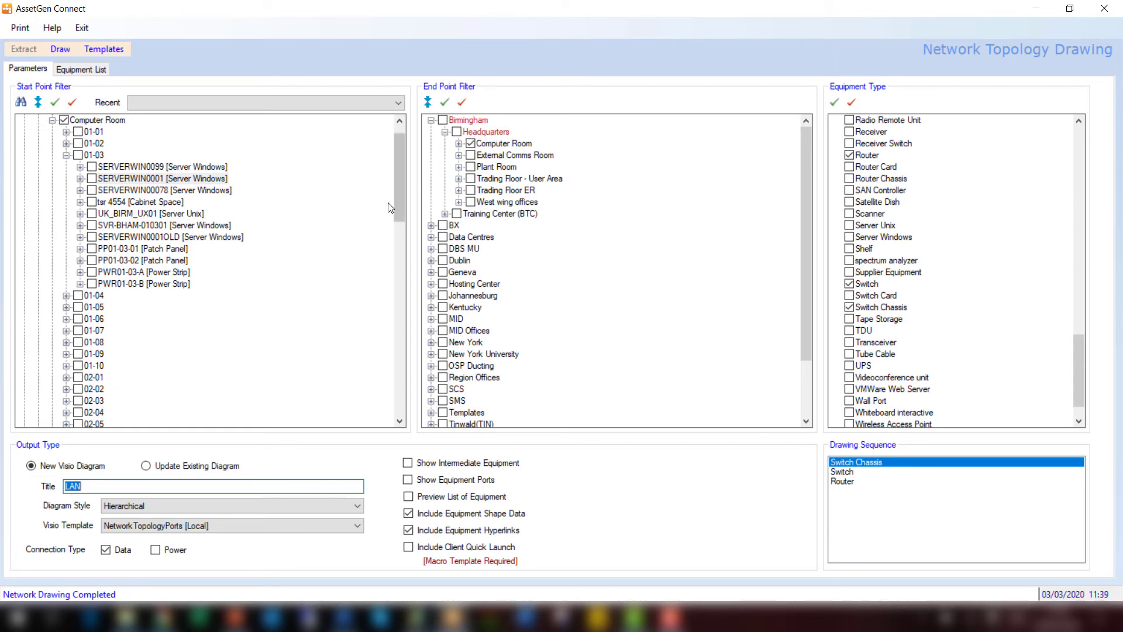
- Pick Birmingham Network Diagram from the Templates list and load its drawing settings
{"action": "left_click", "coordinate": [115, 50]}
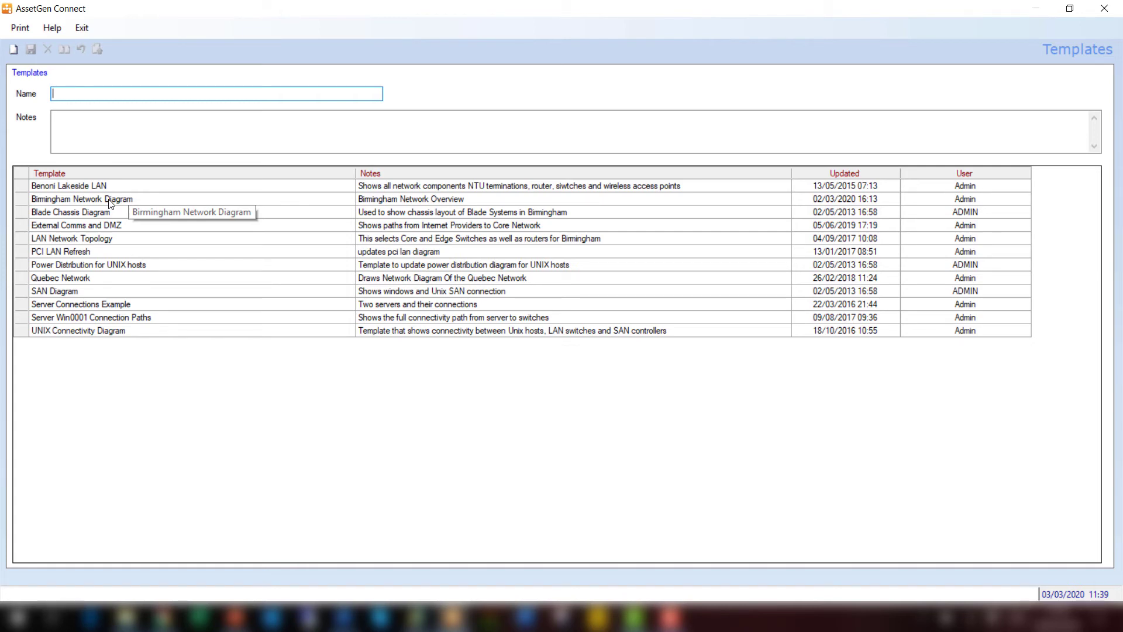
{"action": "left_click", "coordinate": [109, 200]}
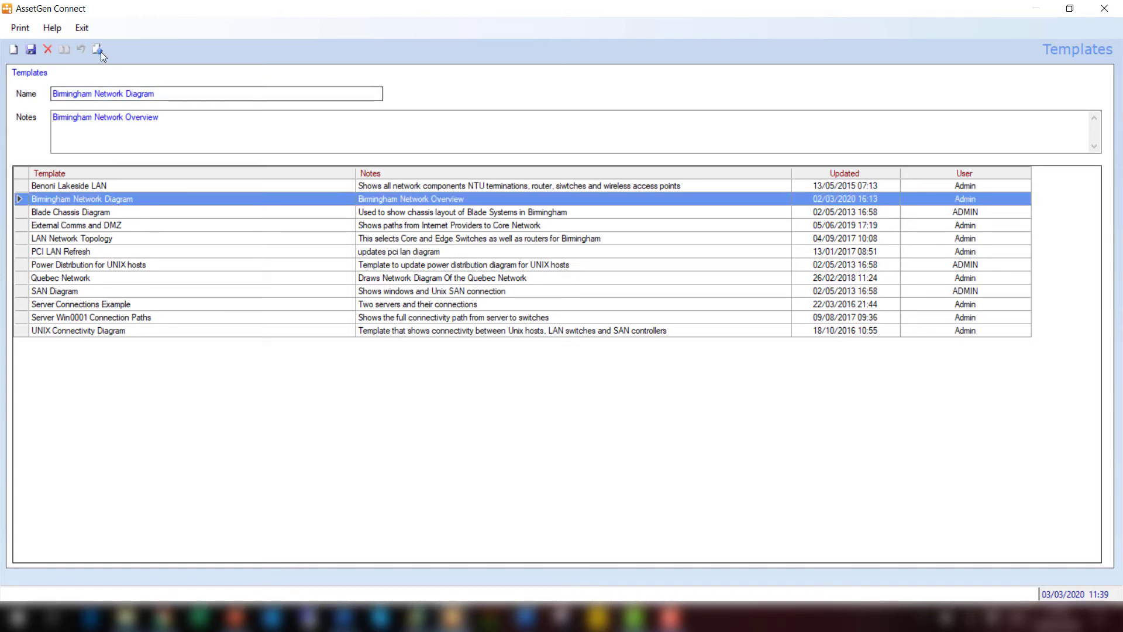
{"action": "left_click", "coordinate": [98, 49]}
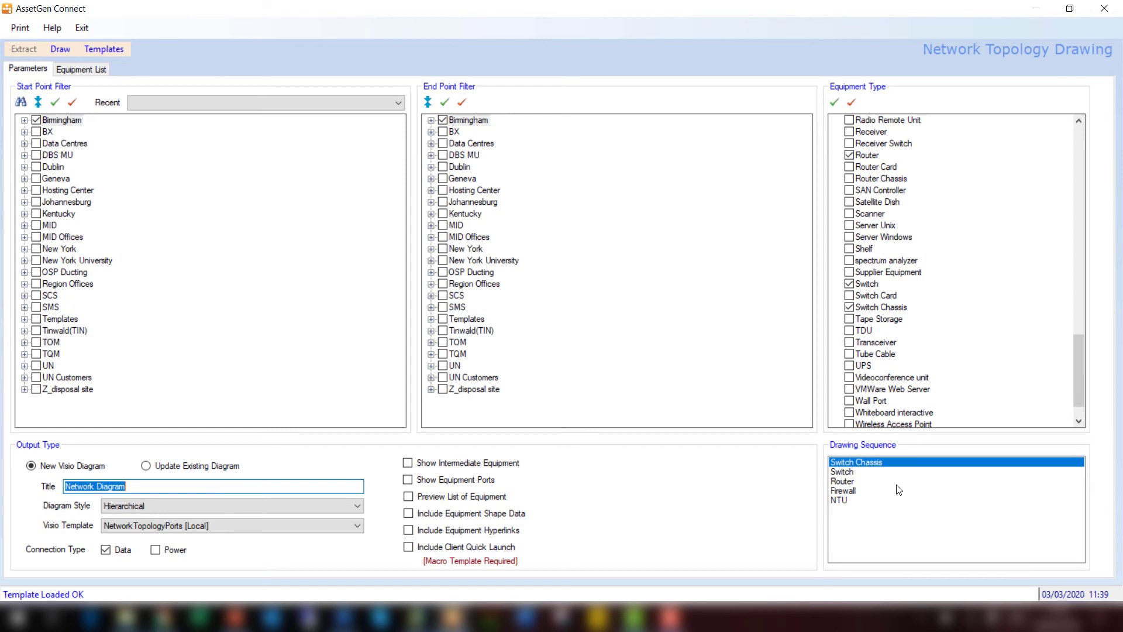
- Exit the topology drawing form, open Utilities > Automation, and list the scheduler files
{"action": "left_click", "coordinate": [87, 29]}
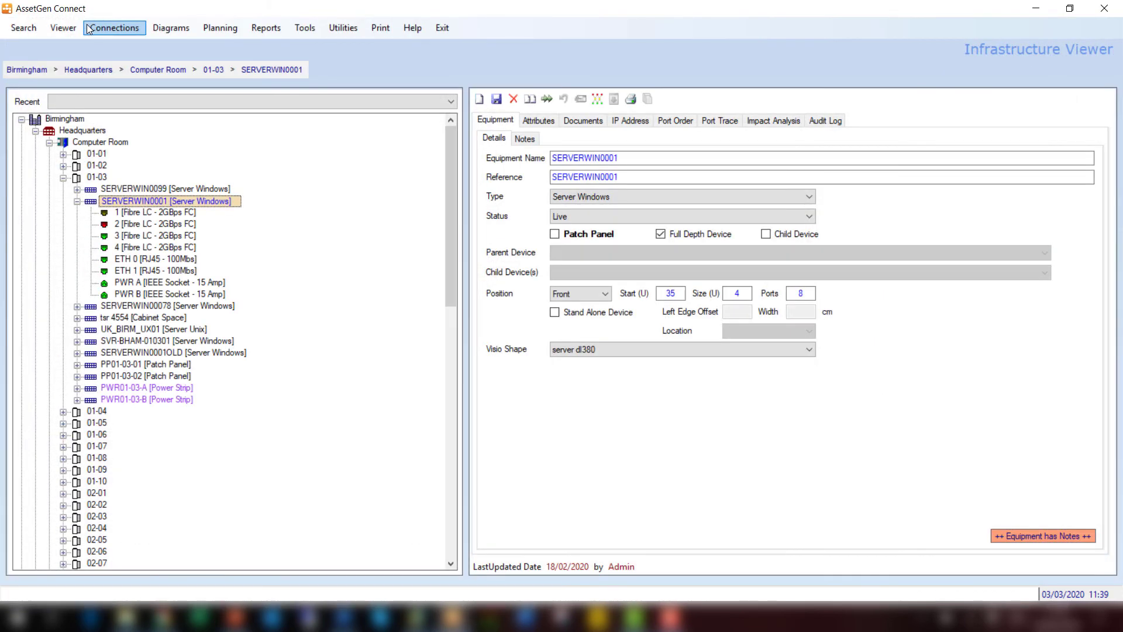
{"action": "left_click", "coordinate": [357, 31]}
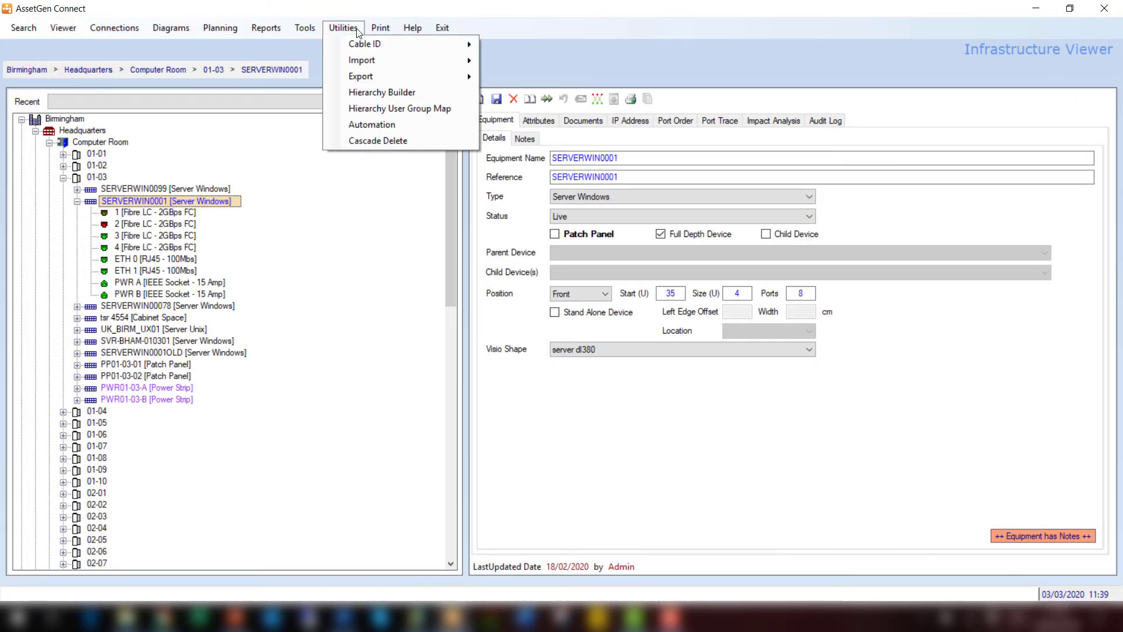
{"action": "left_click", "coordinate": [383, 124]}
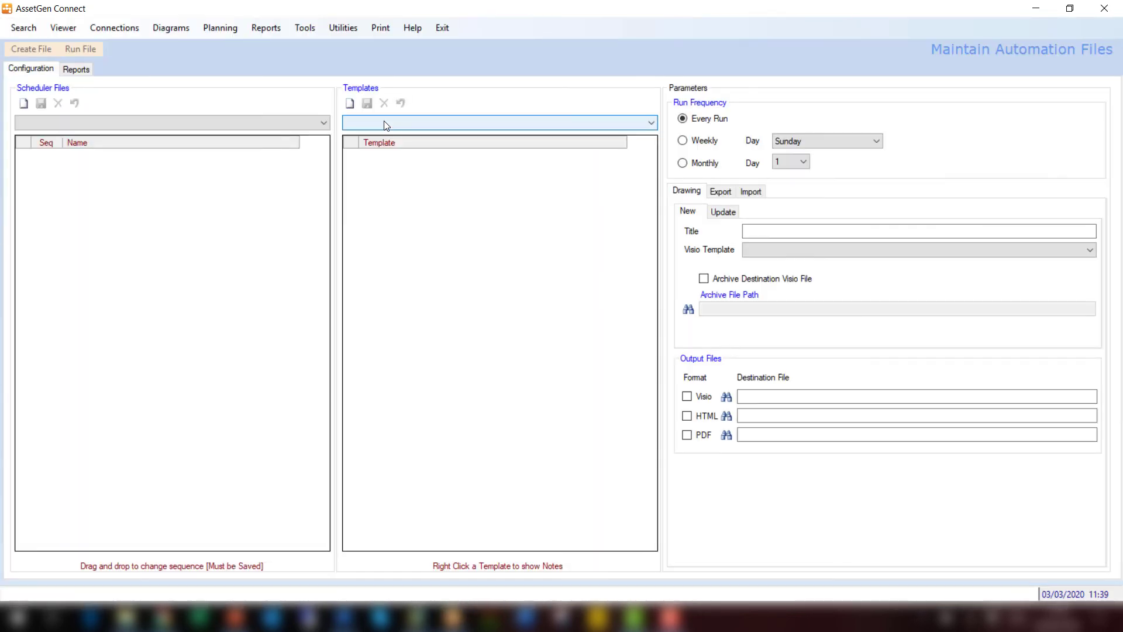
{"action": "left_click", "coordinate": [279, 121]}
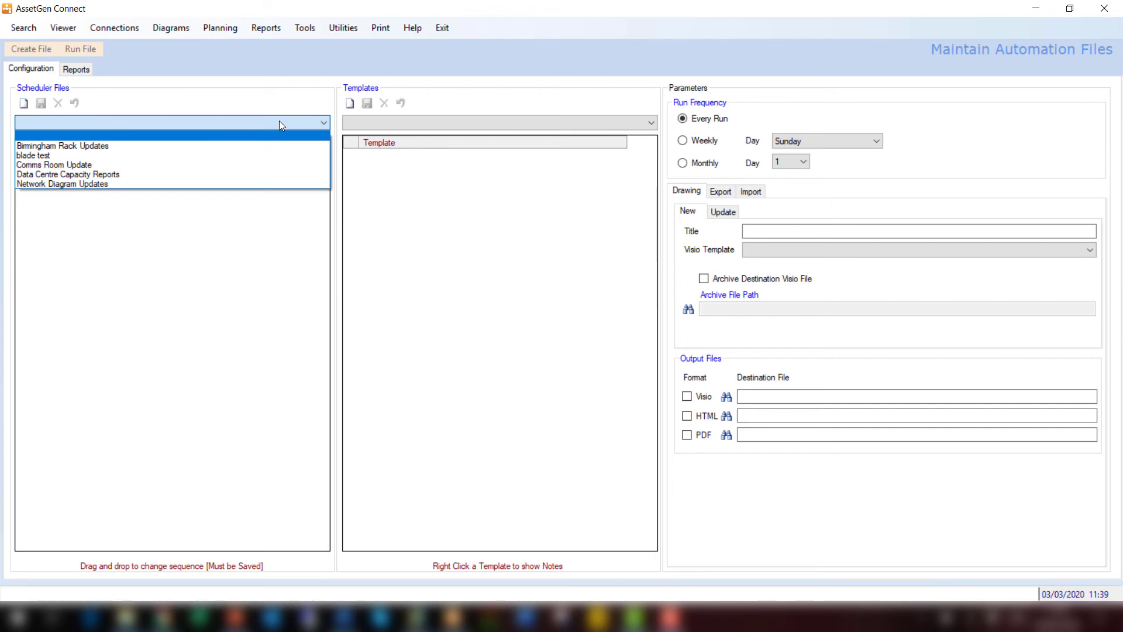
- Load the Network Diagram Updates schedule and show its Birmingham Network Diagram step
{"action": "left_click", "coordinate": [124, 185]}
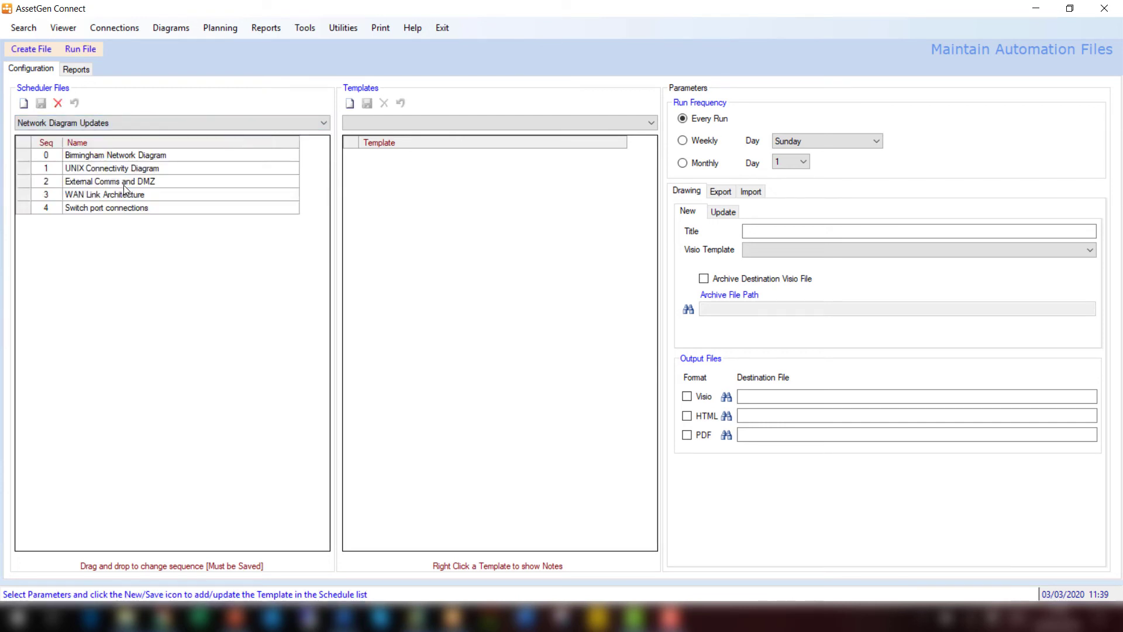
{"action": "left_click", "coordinate": [159, 156]}
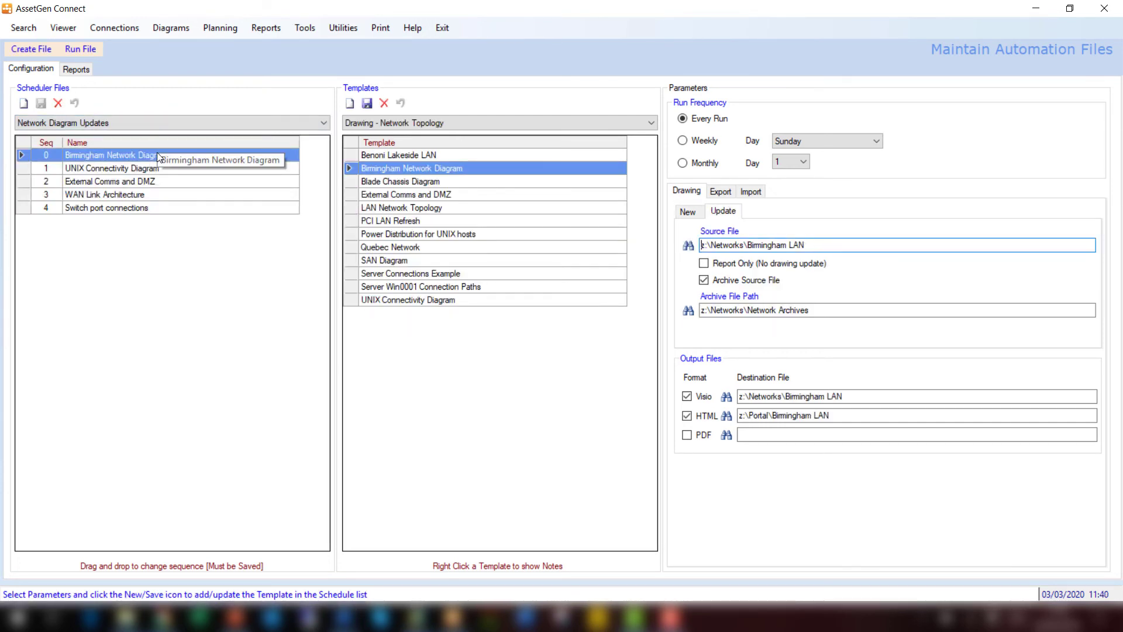